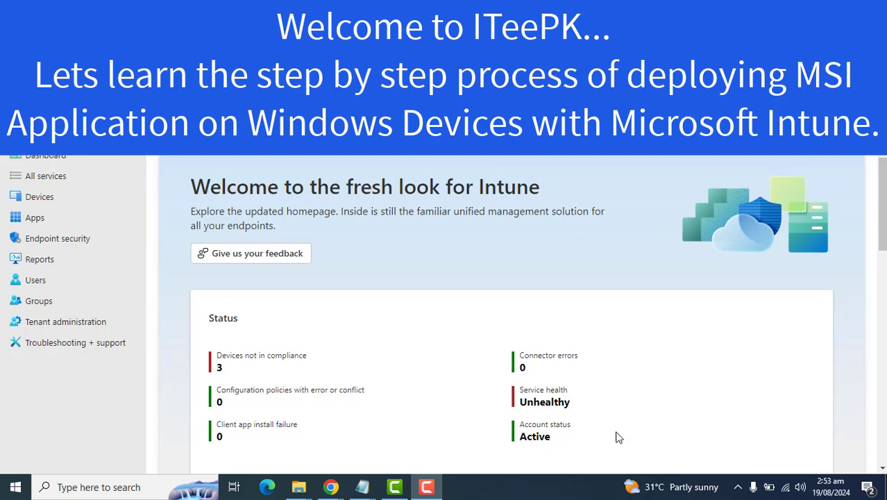
click(426, 487)
click(426, 486)
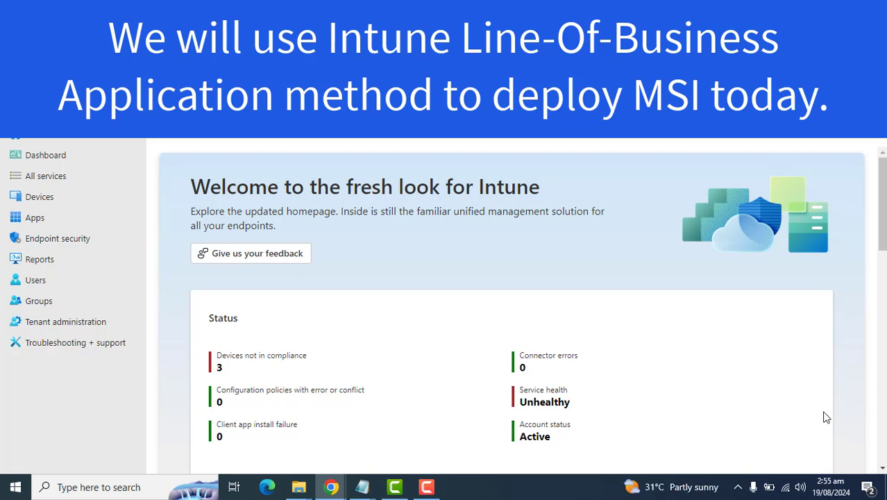
mouse_move(331, 488)
click(325, 492)
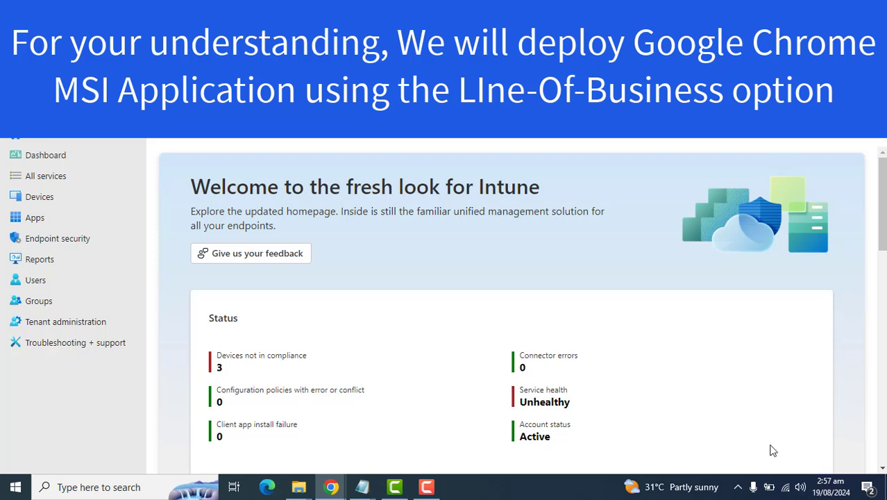
click(439, 487)
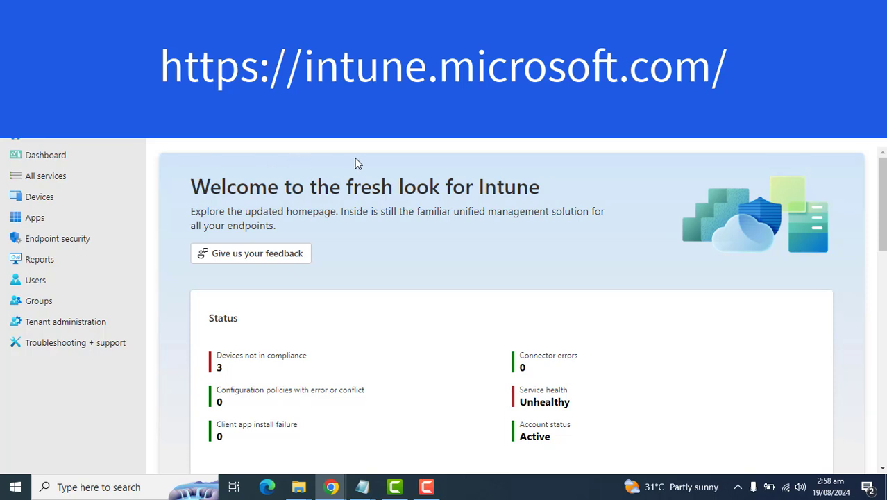
click(494, 133)
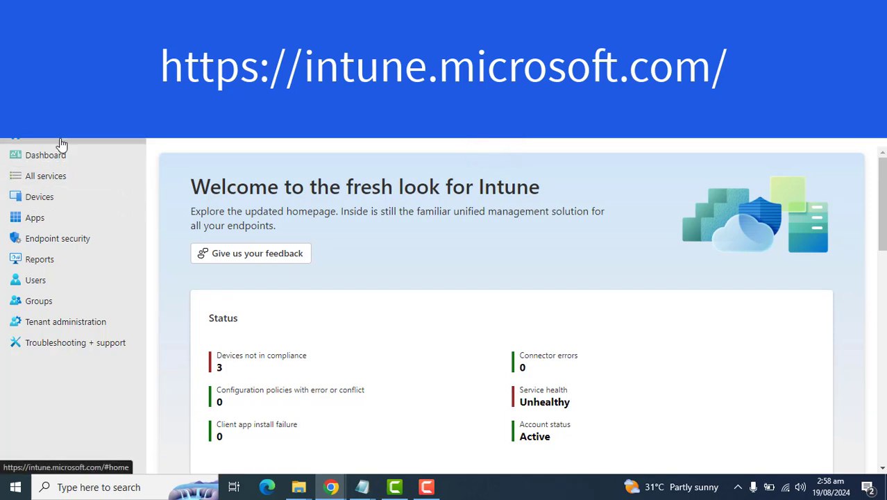
- Open the Windows apps list and start adding an app with Line-of-business app as the app type
click(49, 216)
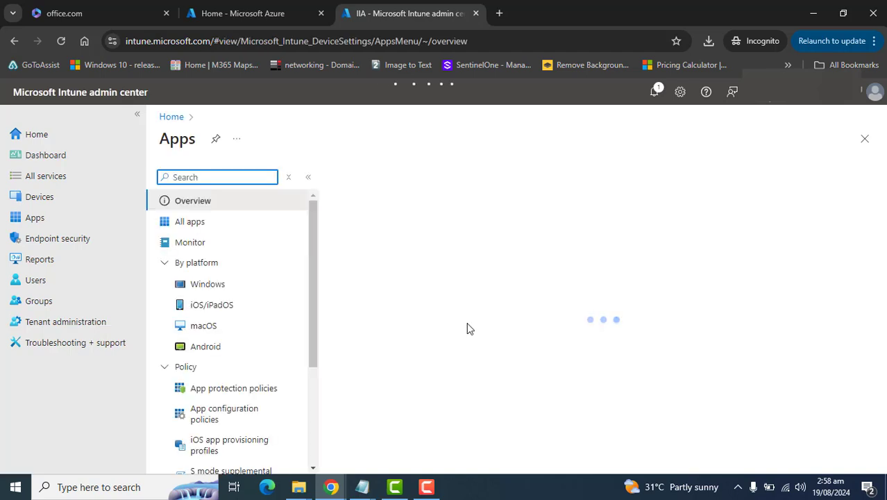
click(221, 288)
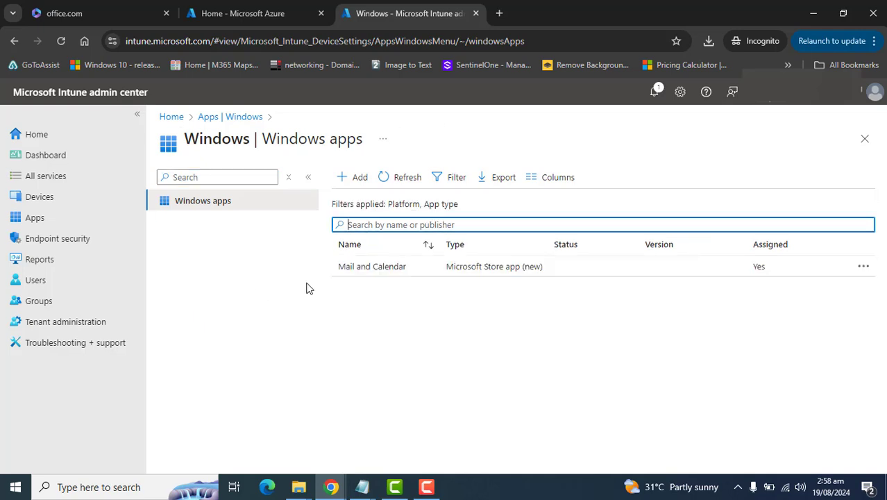
click(359, 176)
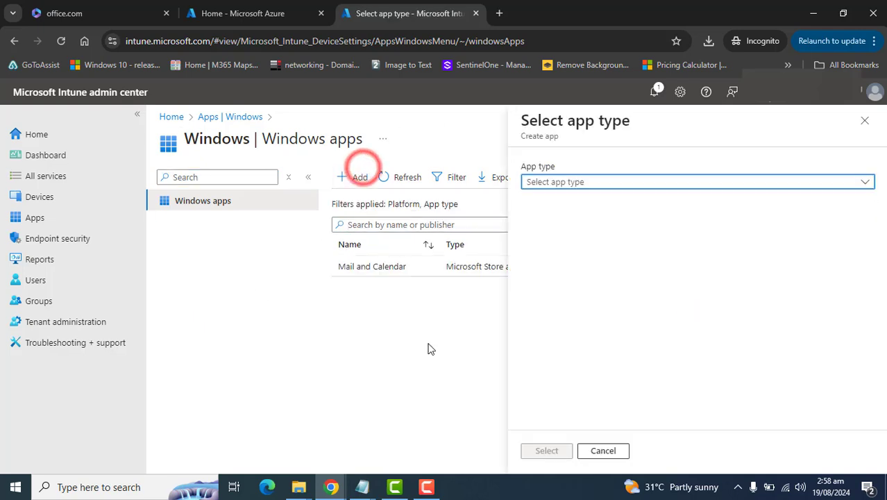
click(836, 183)
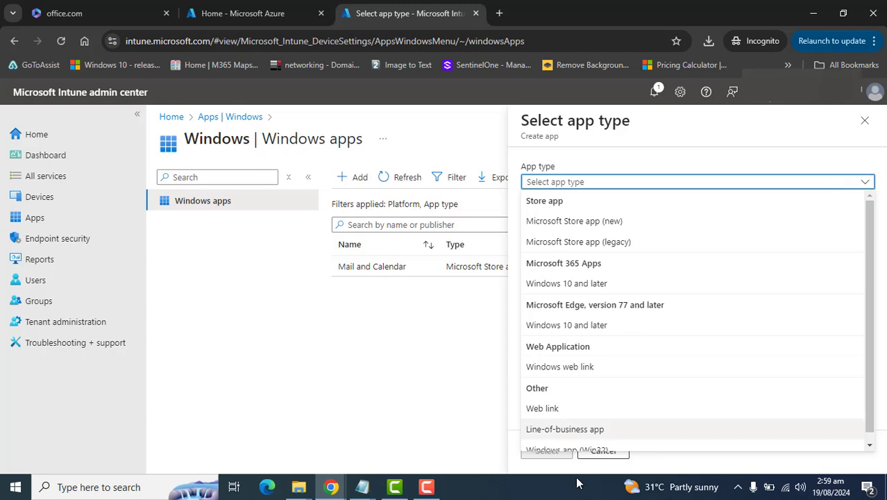
click(569, 430)
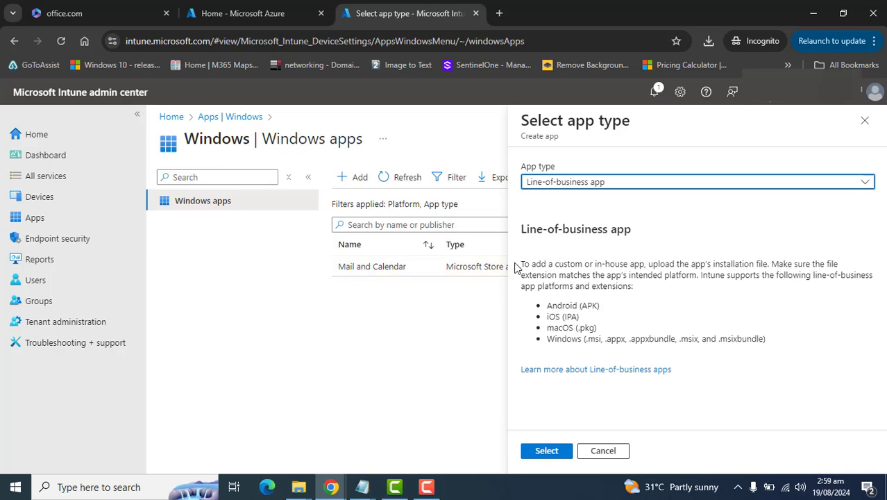
- Examine the line-of-business app description and its supported platforms and file extensions, including the Windows ones
drag(525, 264, 802, 357)
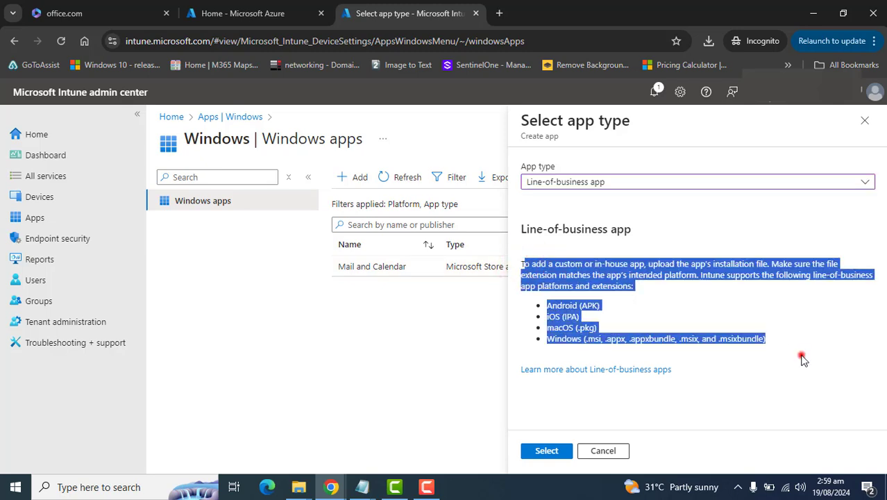
click(802, 356)
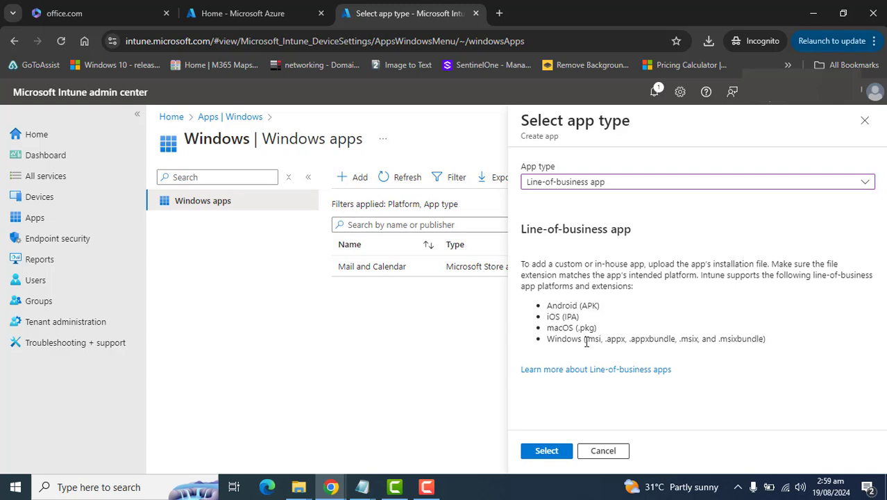
drag(587, 341, 703, 341)
click(701, 342)
click(779, 362)
drag(547, 334, 548, 303)
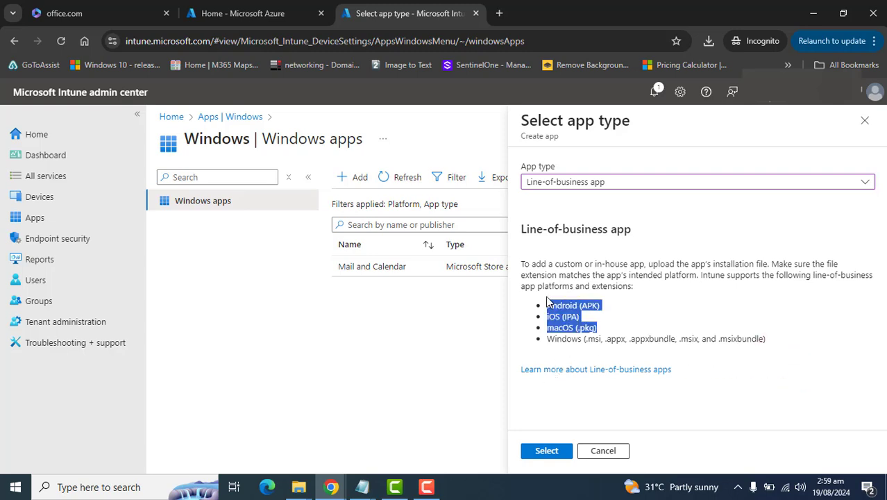
- Open the line-of-business apps documentation in a separate page and confirm the app type to reach the Add App wizard
click(585, 369)
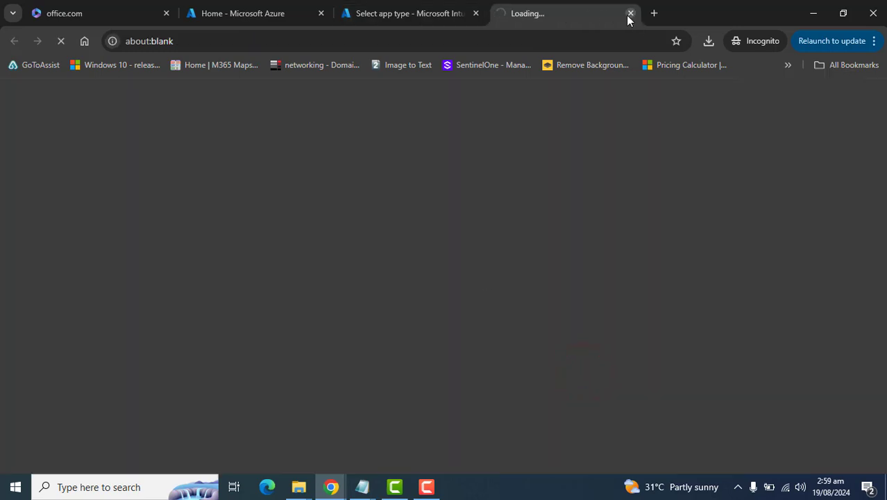
click(455, 13)
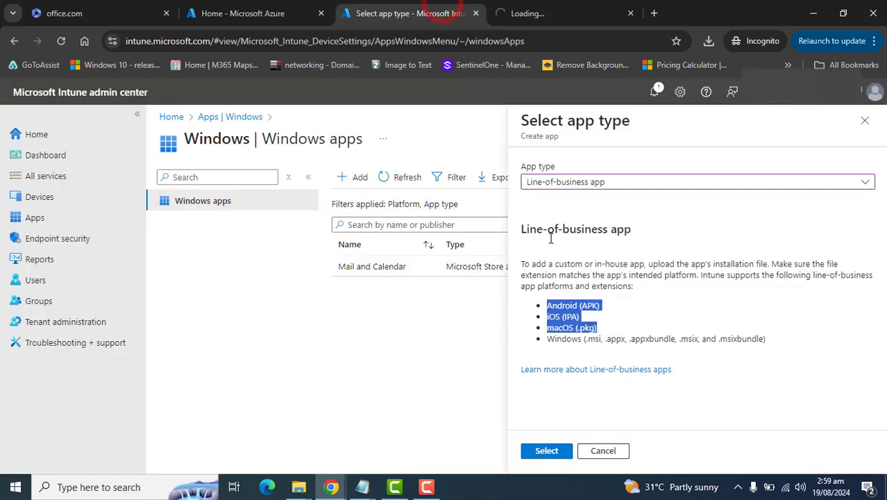
click(543, 453)
click(564, 12)
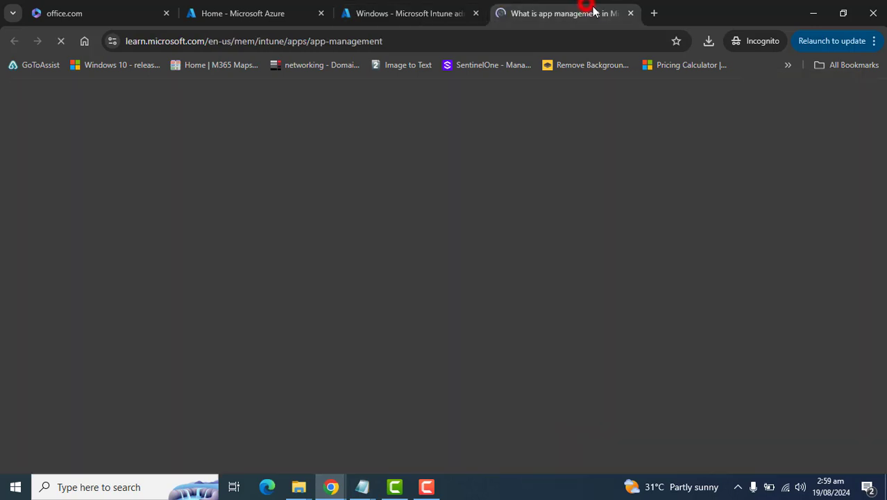
click(371, 13)
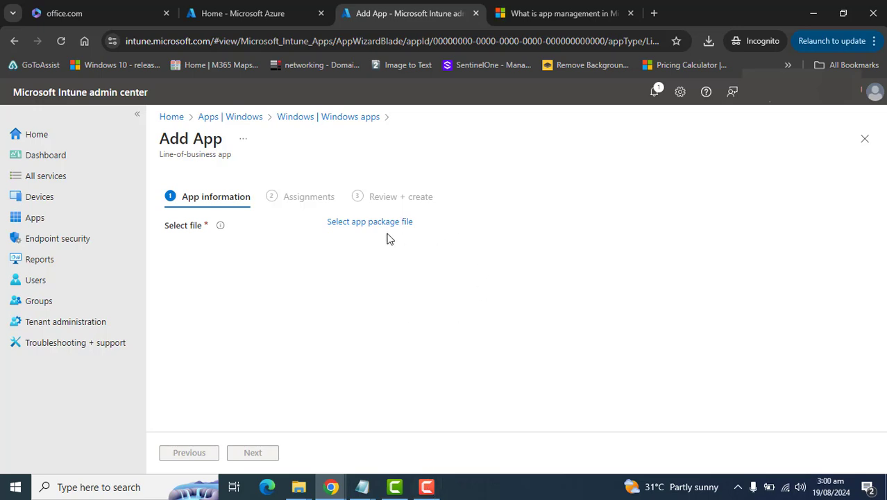
mouse_move(302, 221)
mouse_down()
mouse_move(436, 238)
mouse_move(312, 230)
mouse_up()
click(565, 255)
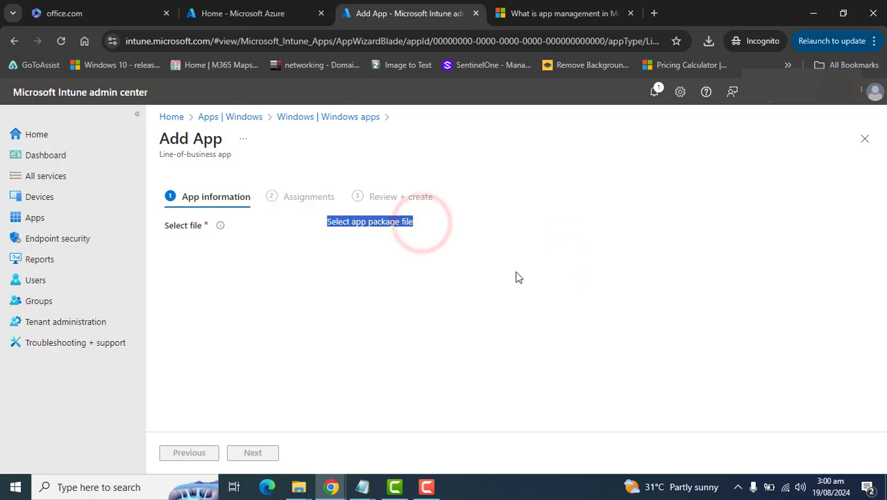
- Switch to File Explorer, show the Downloads folder and widen its Name column
click(298, 487)
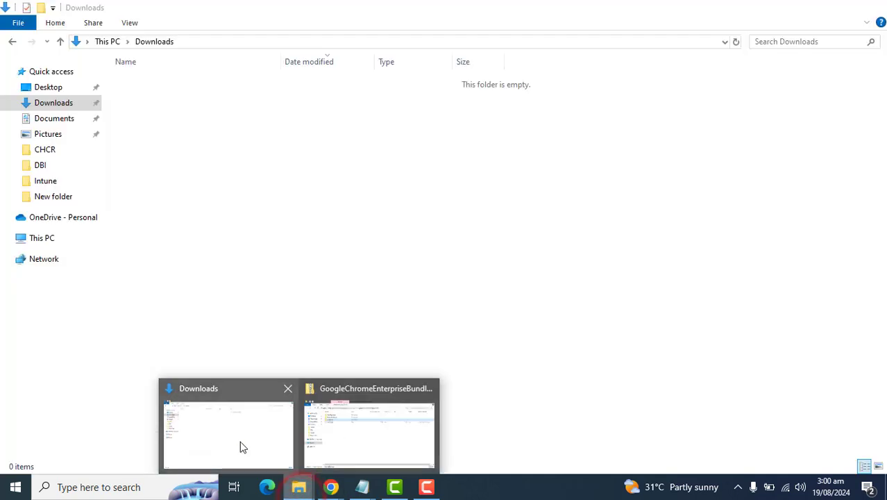
click(240, 440)
click(142, 189)
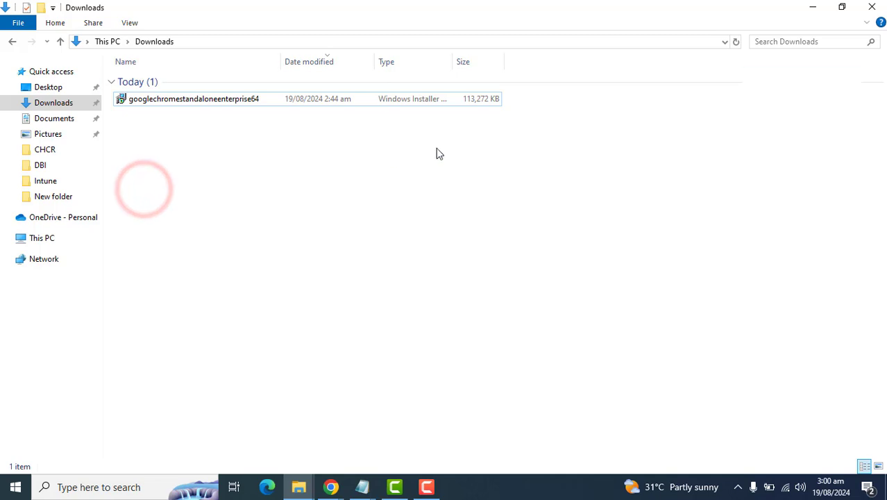
drag(282, 62, 324, 62)
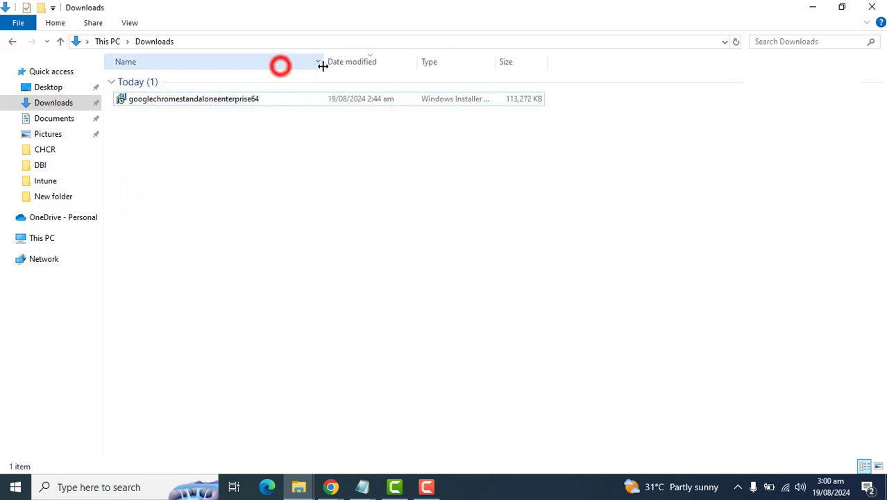
- Check the file type of googlechromestandaloneenterprise64 in its properties and close them
double_click(239, 104)
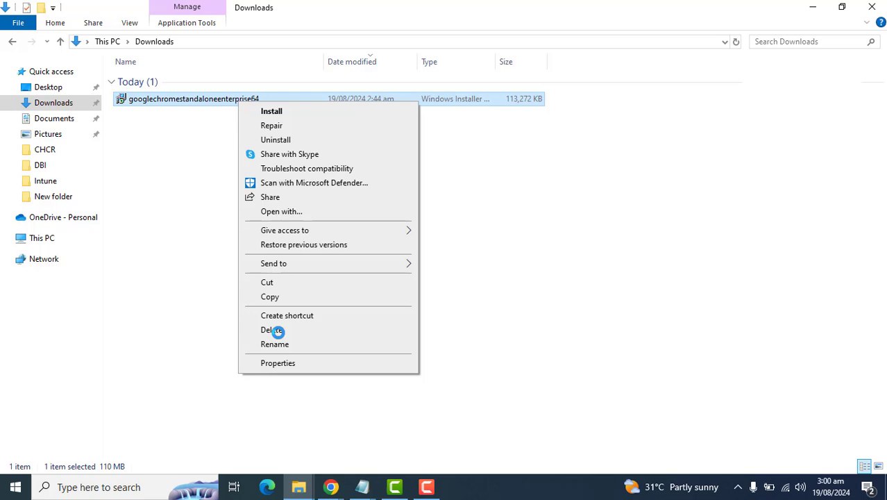
click(277, 364)
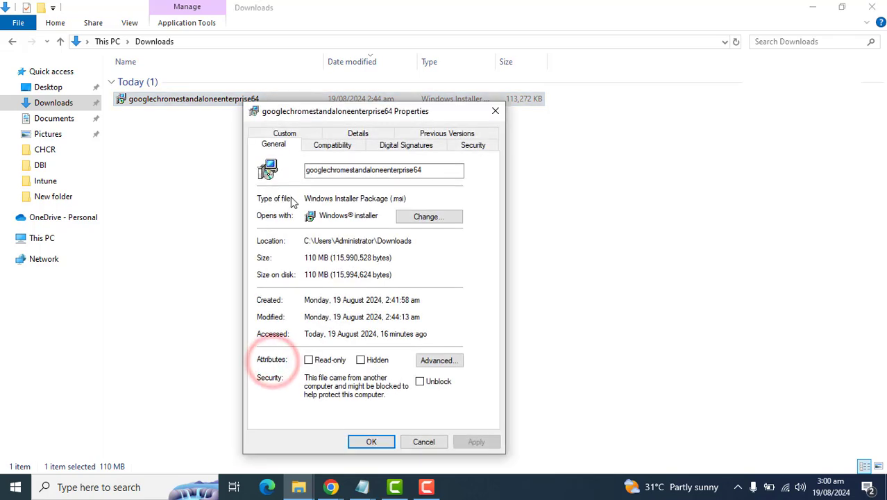
drag(416, 198, 299, 198)
drag(420, 201, 311, 200)
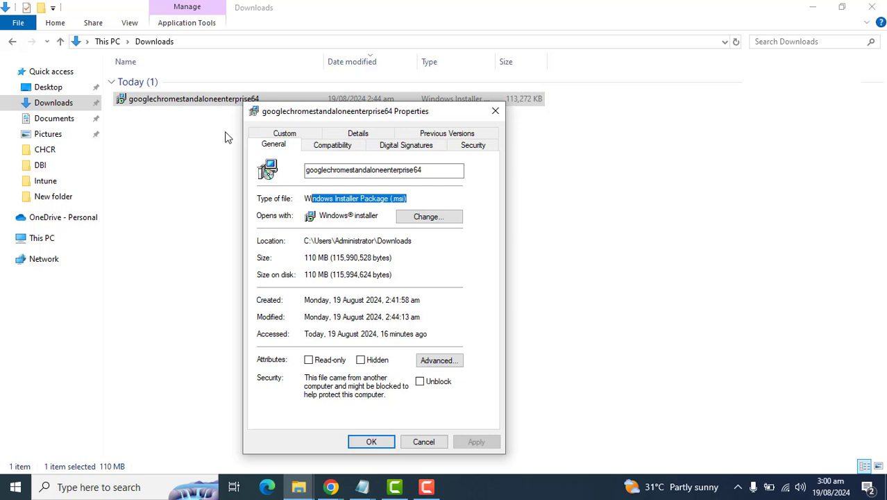
click(495, 111)
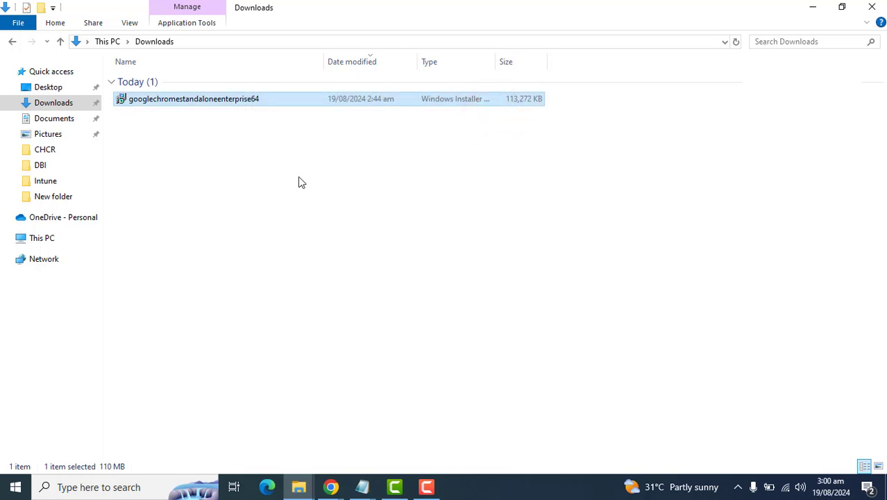
- Switch to the Chrome window with the Chrome Enterprise download page and examine its web address
click(332, 488)
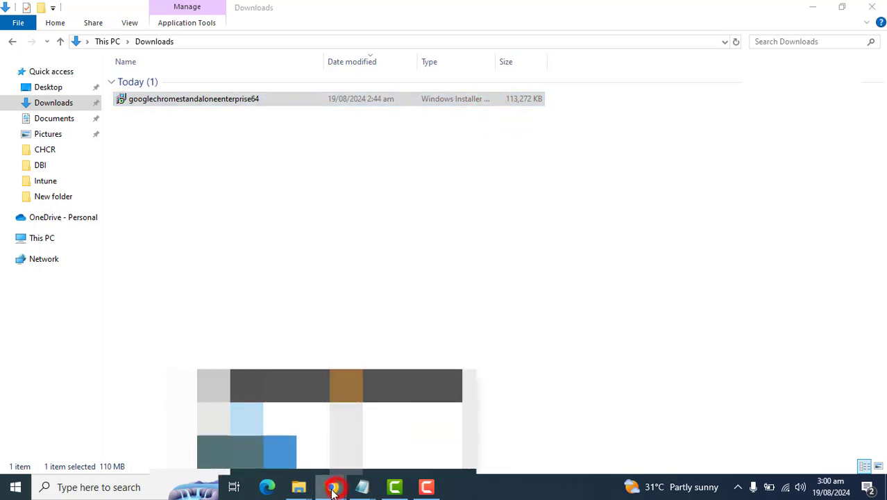
click(184, 39)
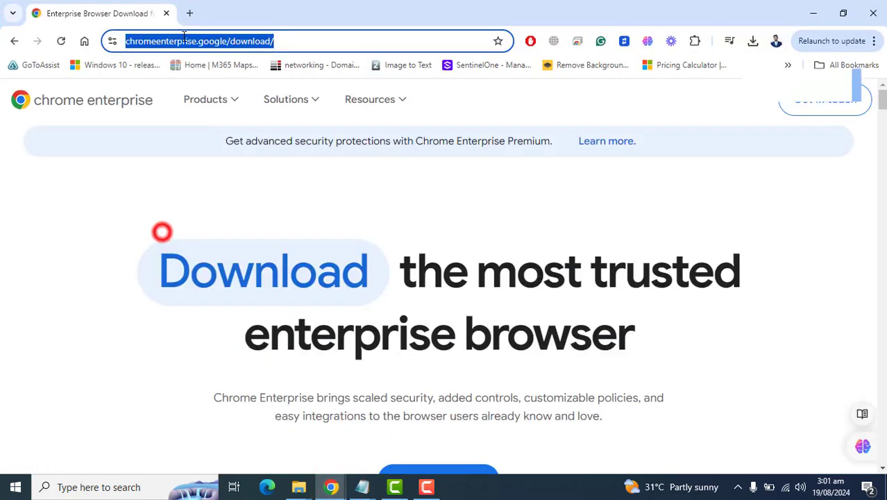
click(195, 39)
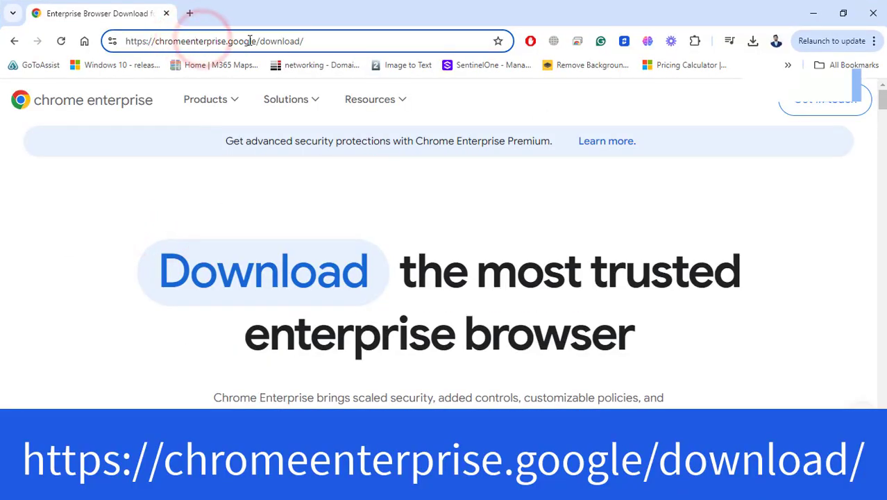
click(325, 38)
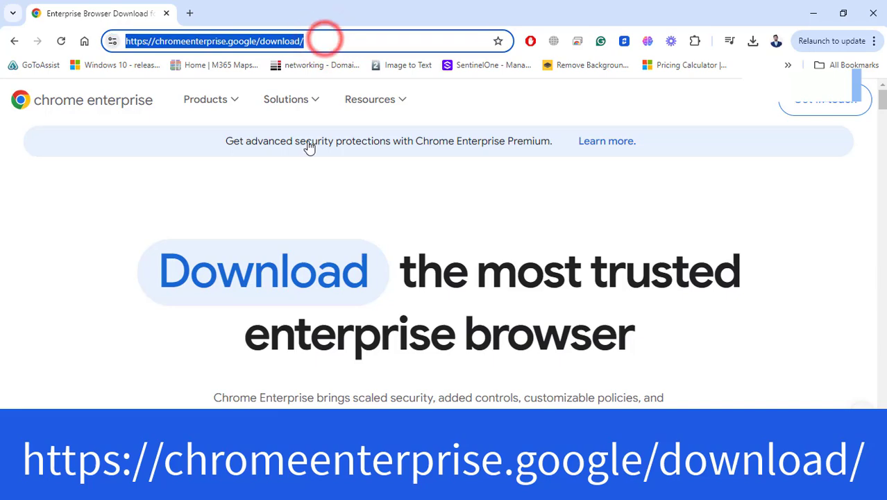
click(788, 240)
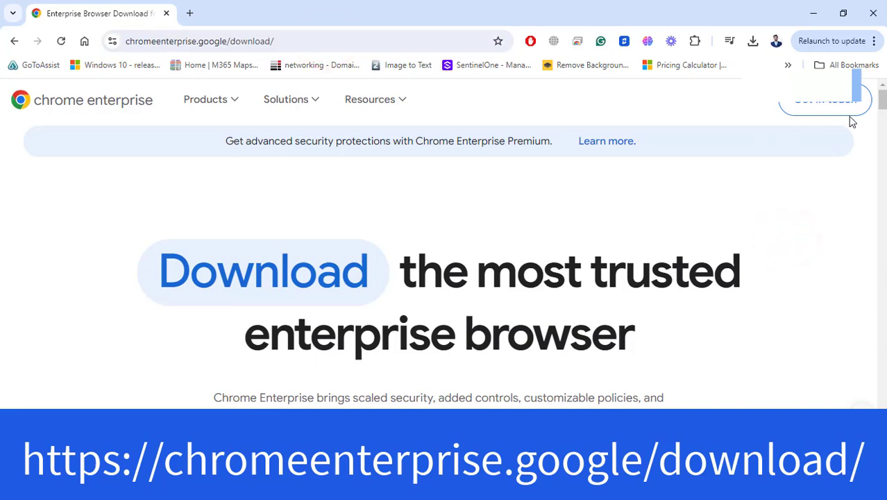
- Open the Chrome browser download options for Windows and set the file type to MSI, keeping the Stable channel
scroll(850, 125, down, 3)
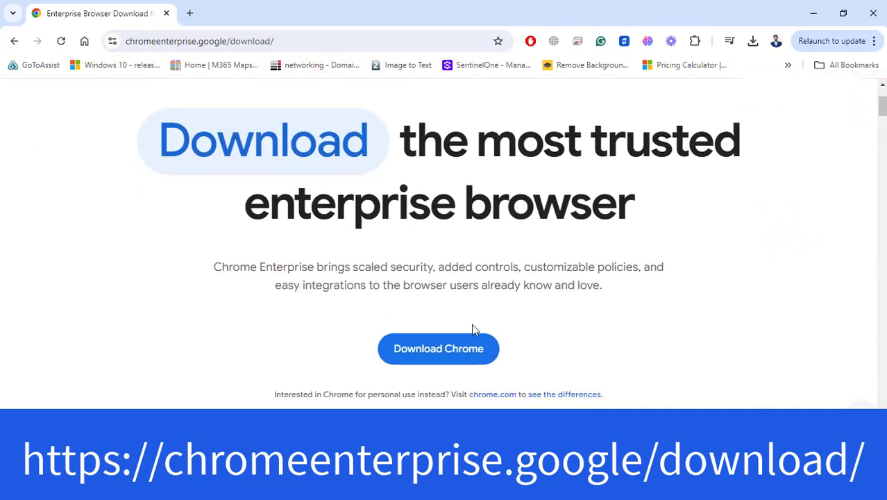
click(458, 341)
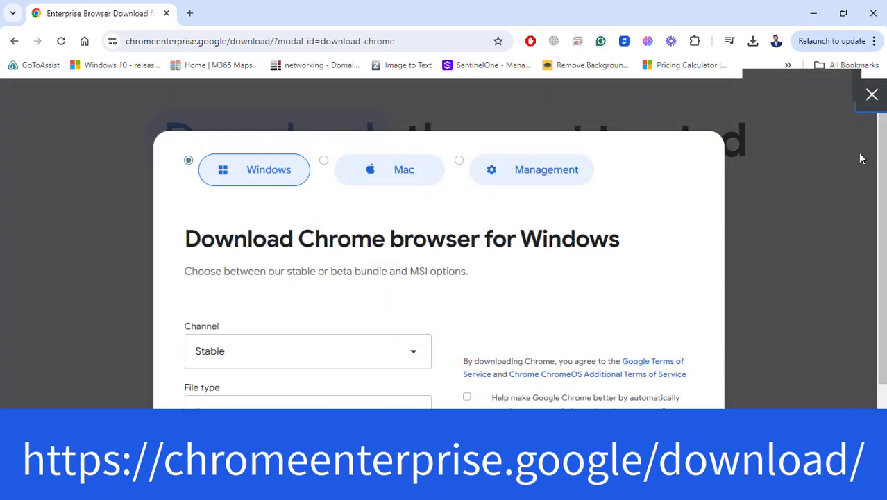
scroll(860, 158, down, 2)
click(396, 256)
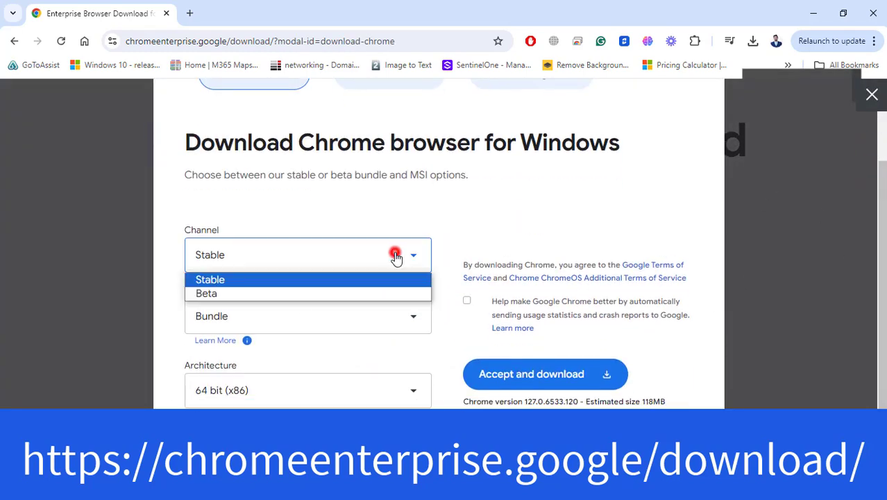
click(396, 256)
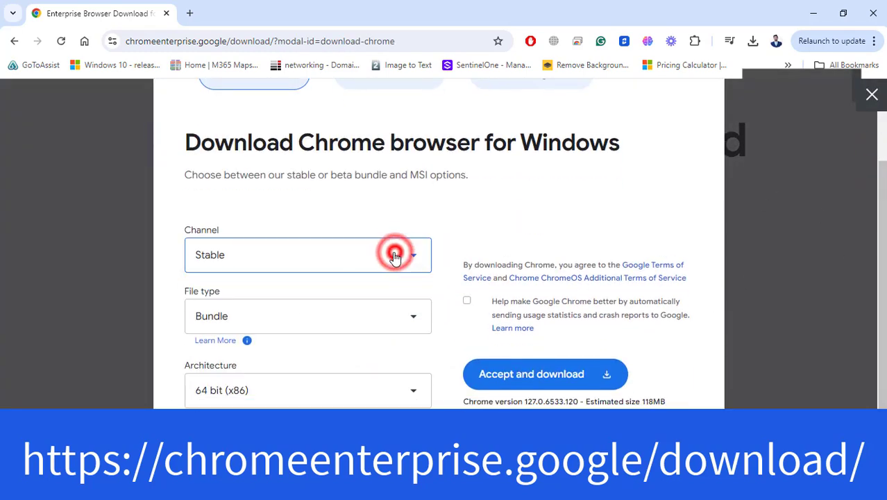
click(242, 227)
click(365, 324)
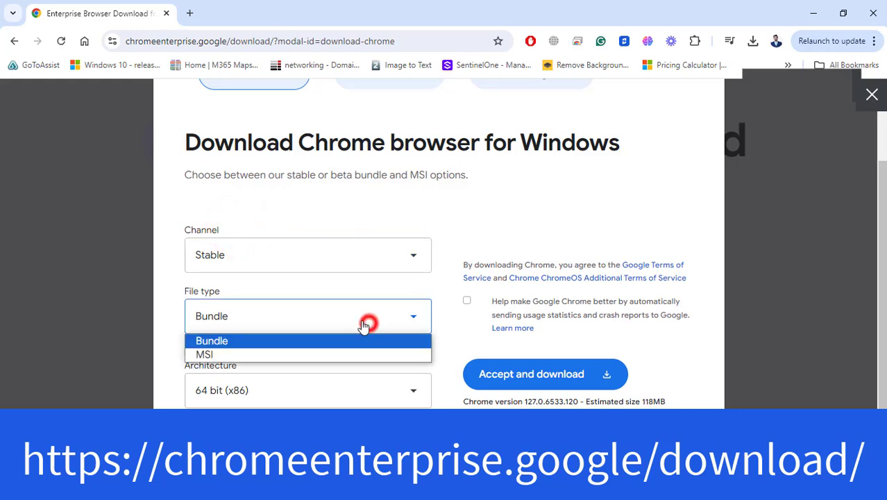
click(249, 354)
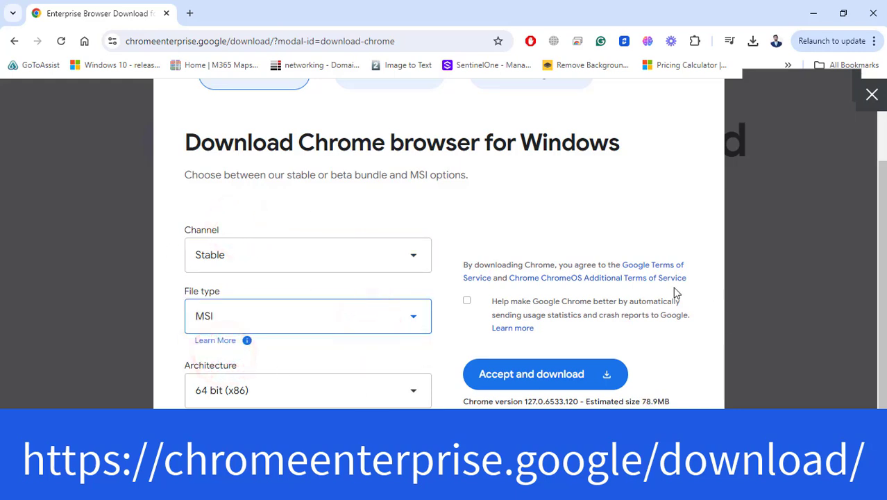
- Check the architecture choice of the Windows Chrome download, keeping 64 bit (x86), and review the remaining download options
click(310, 392)
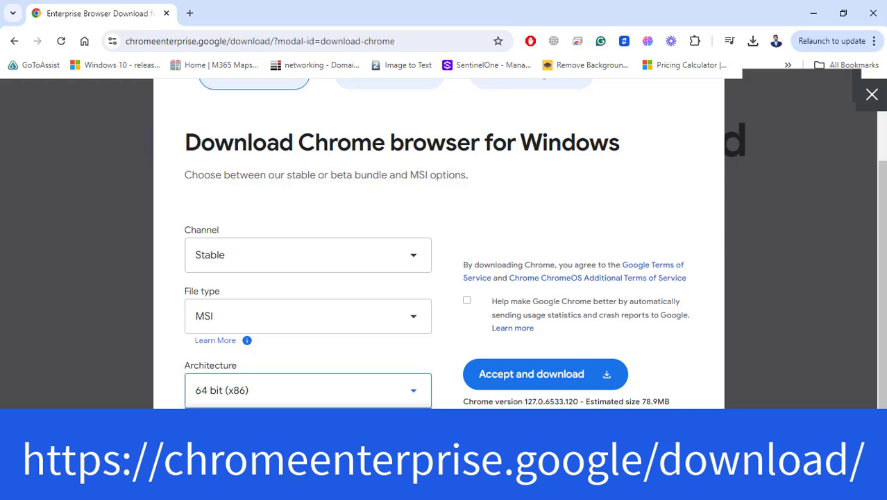
click(470, 315)
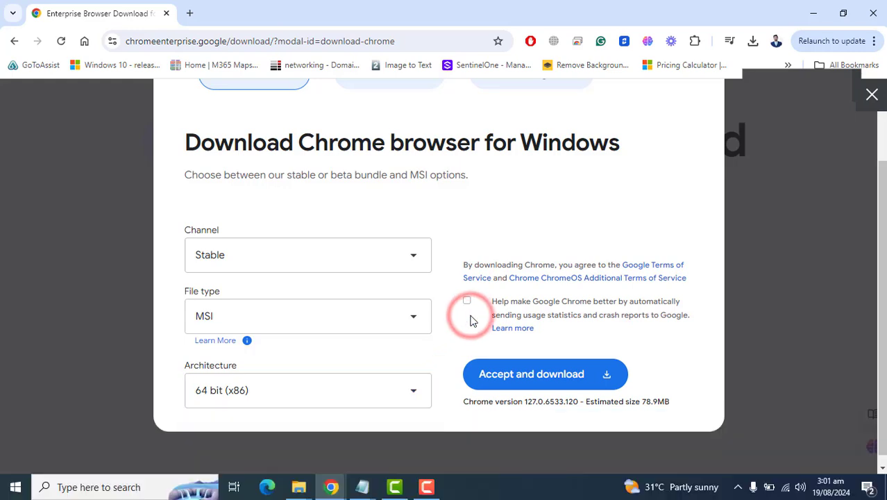
scroll(253, 182, down, 1)
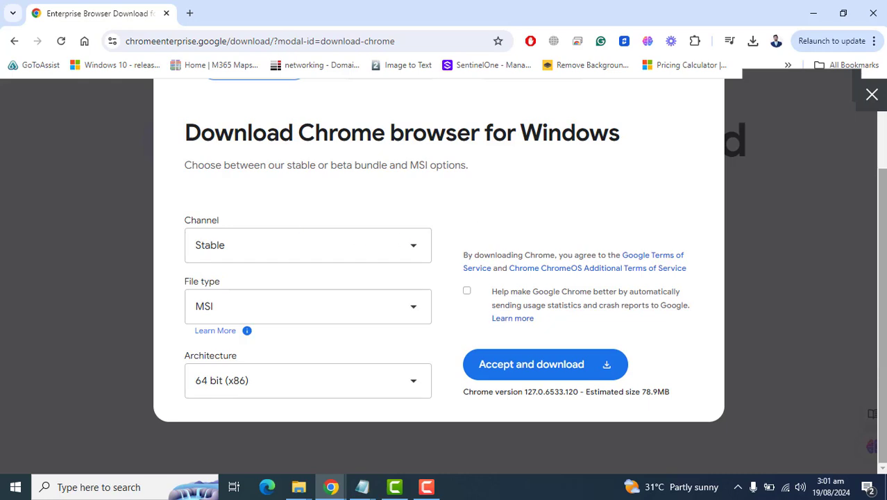
drag(883, 264, 882, 234)
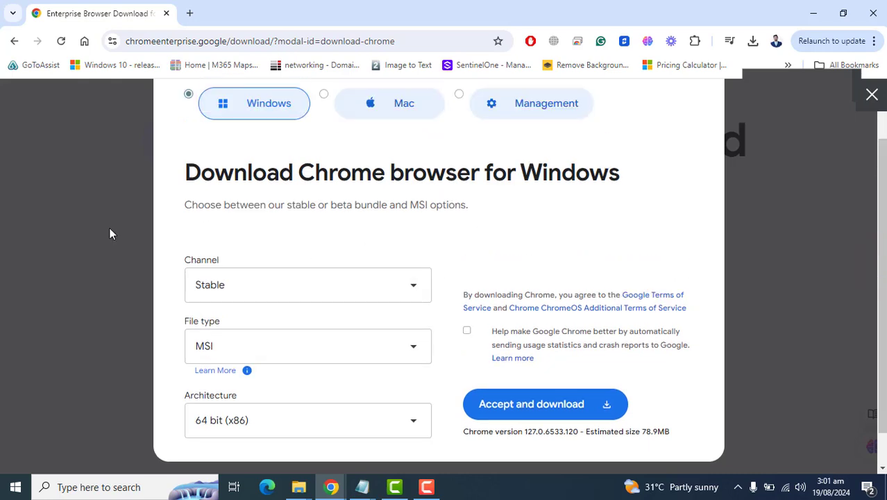
- Highlight the chromeenterprise.google/download part of the page's web address to examine it
click(226, 40)
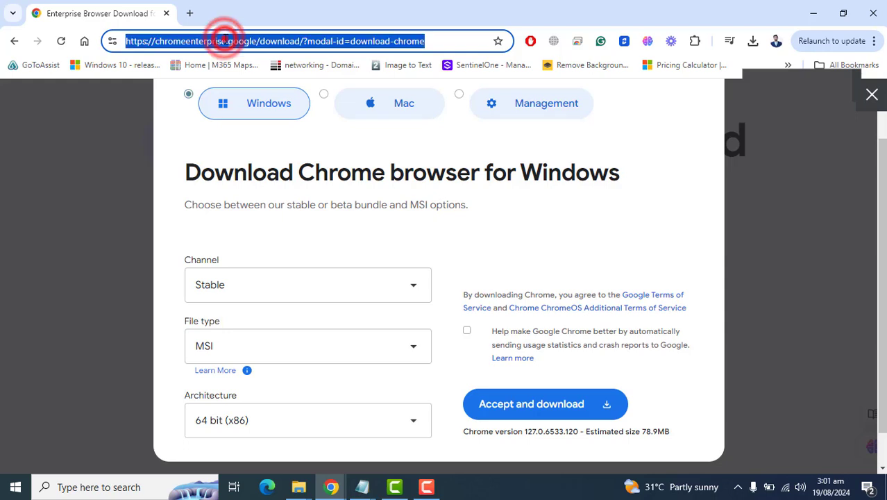
click(265, 41)
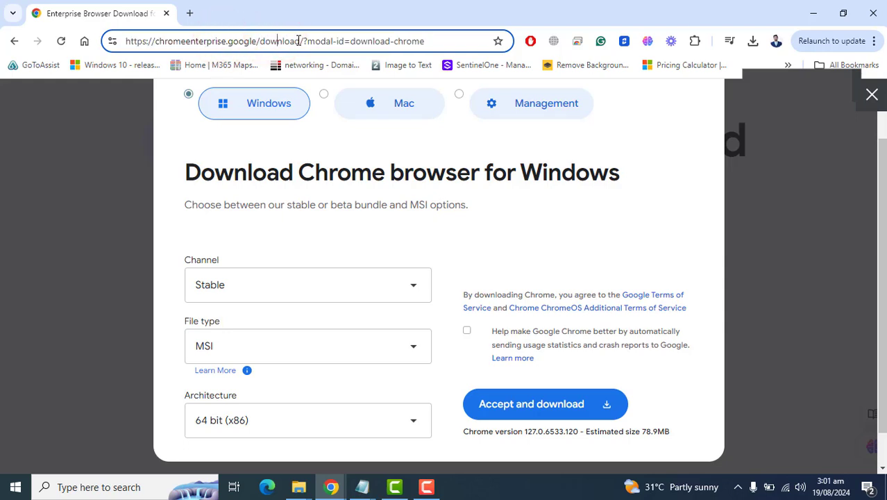
drag(300, 41, 61, 45)
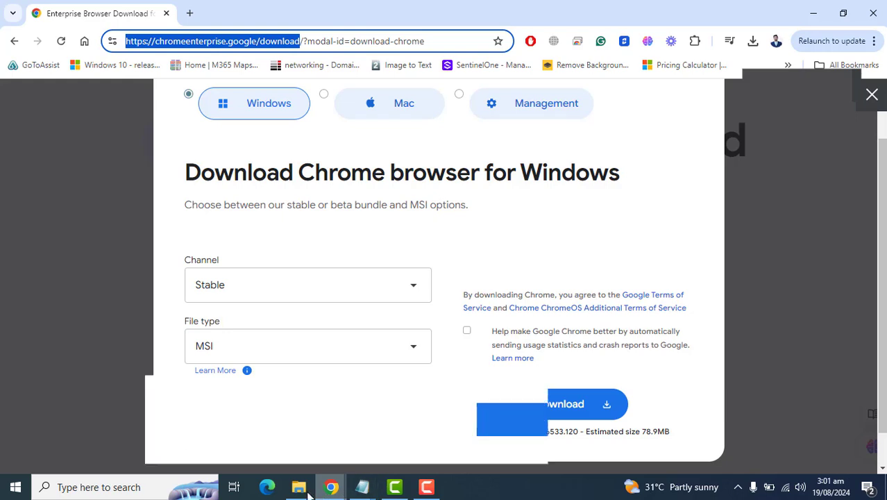
- Switch to the Intune admin center window and choose googlechromestandaloneenterprise64.msi from Downloads as the app package file
click(328, 487)
click(361, 433)
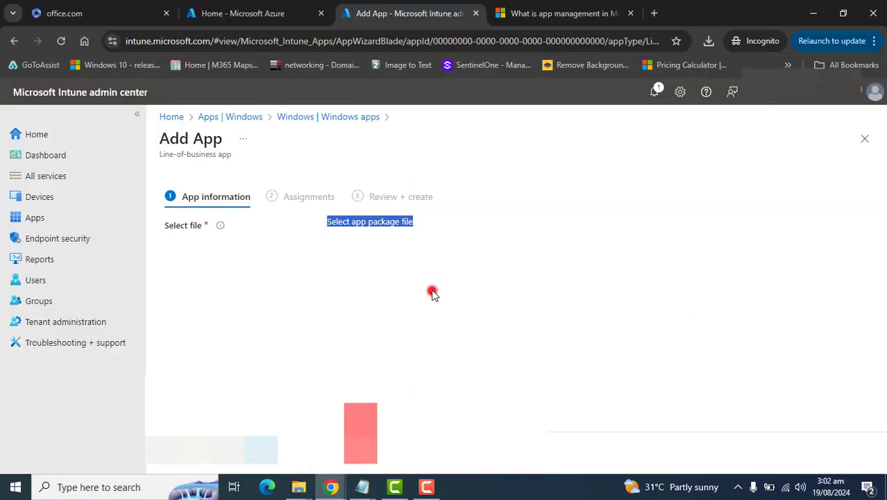
click(368, 222)
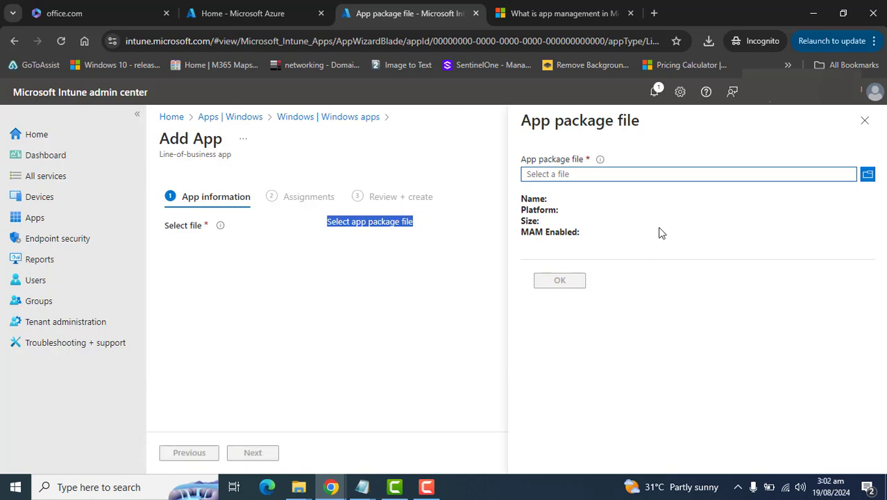
click(680, 178)
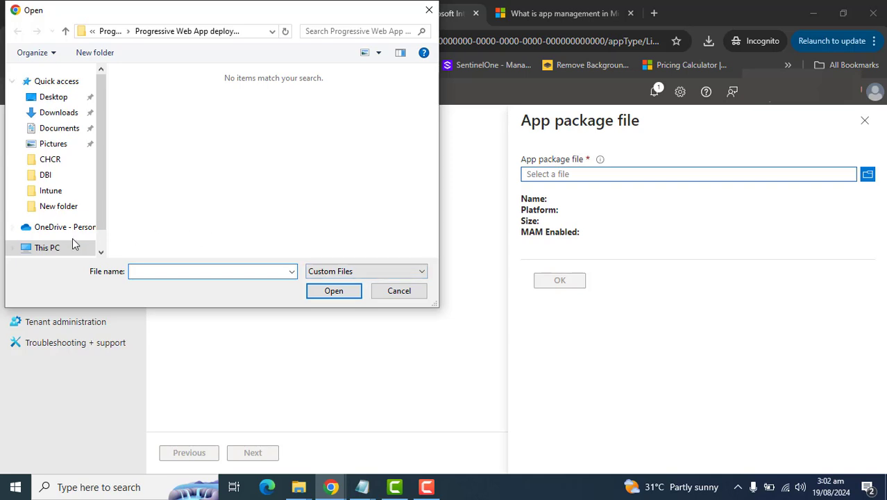
click(57, 114)
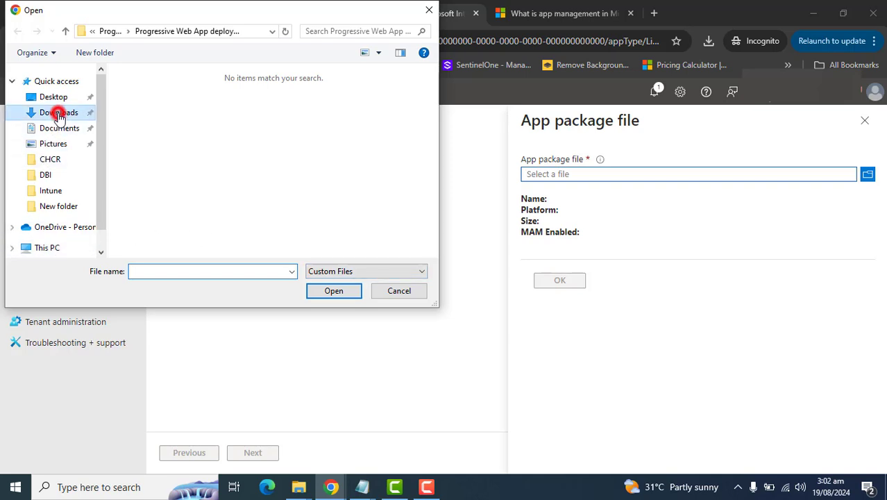
double_click(198, 110)
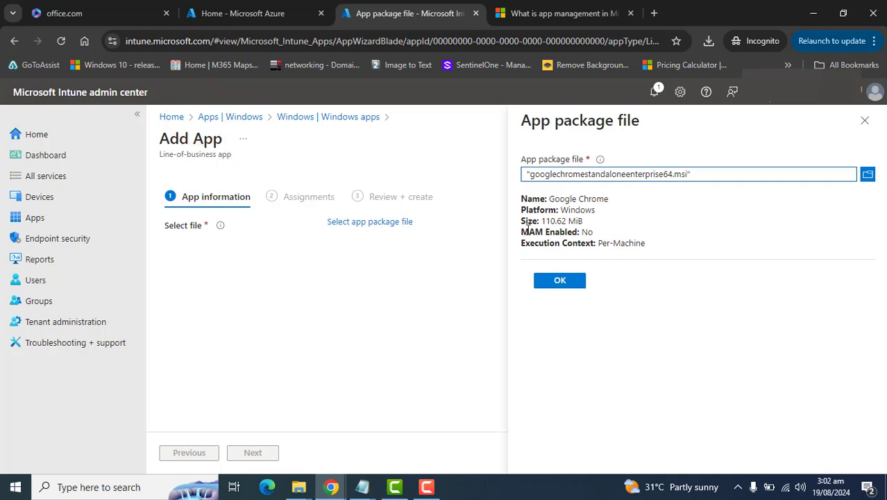
- Review the package's name, platform, size and execution context, and confirm the app package file
drag(526, 199, 589, 243)
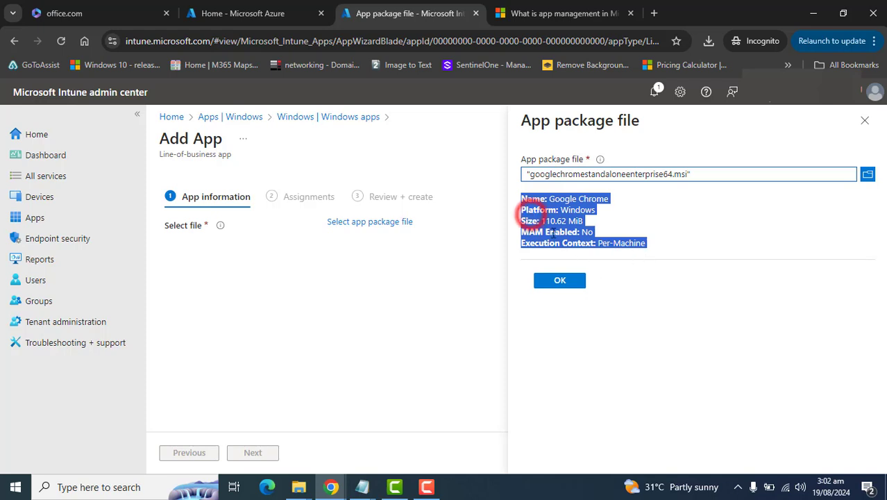
click(668, 285)
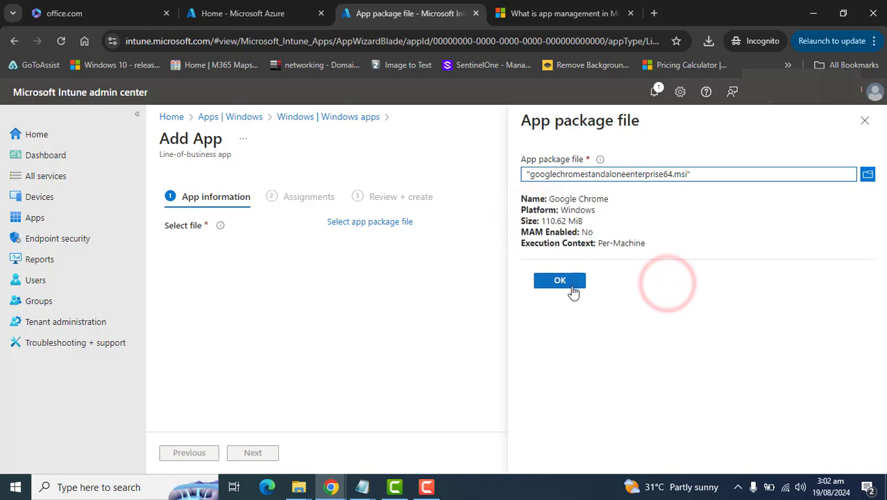
click(552, 246)
click(652, 284)
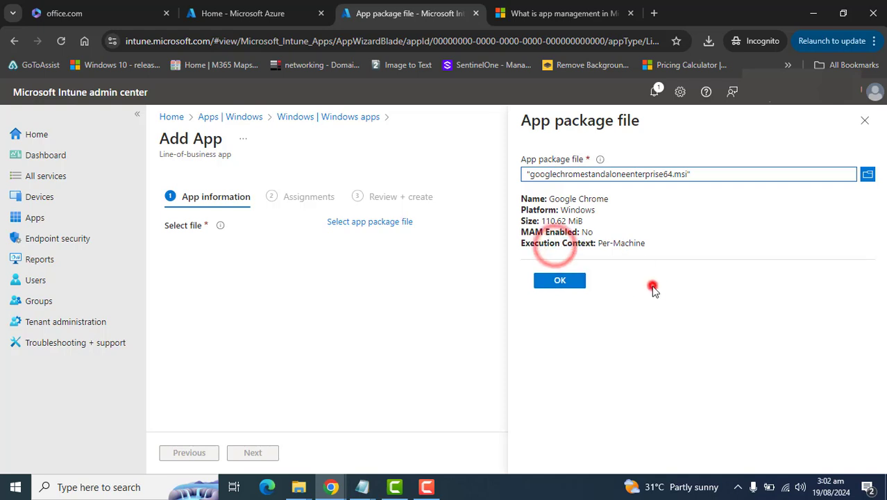
click(559, 282)
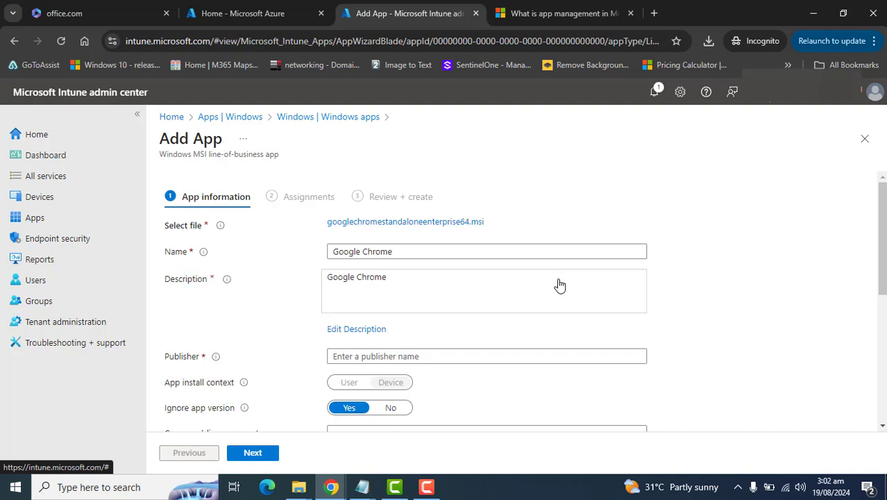
click(426, 486)
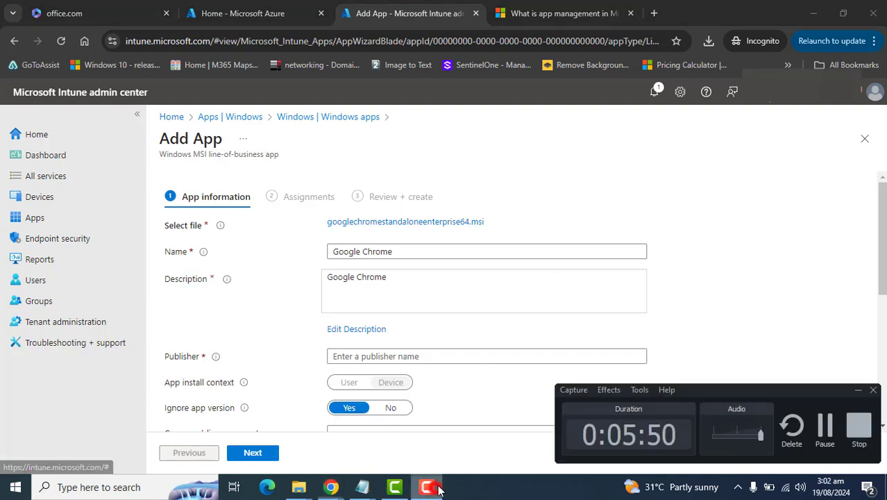
click(826, 425)
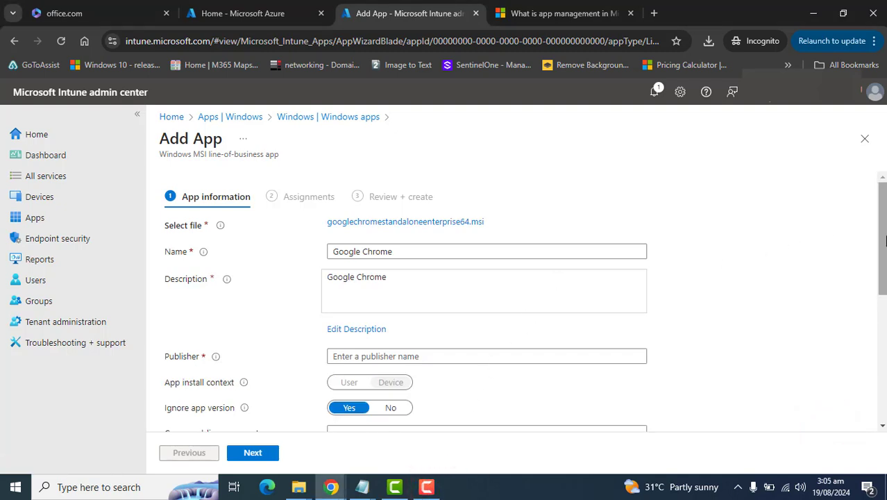
- Look through the app information form and append the version 127.0.6533.100 to the app name Google Chrome
drag(884, 242, 881, 398)
scroll(547, 287, up, 10)
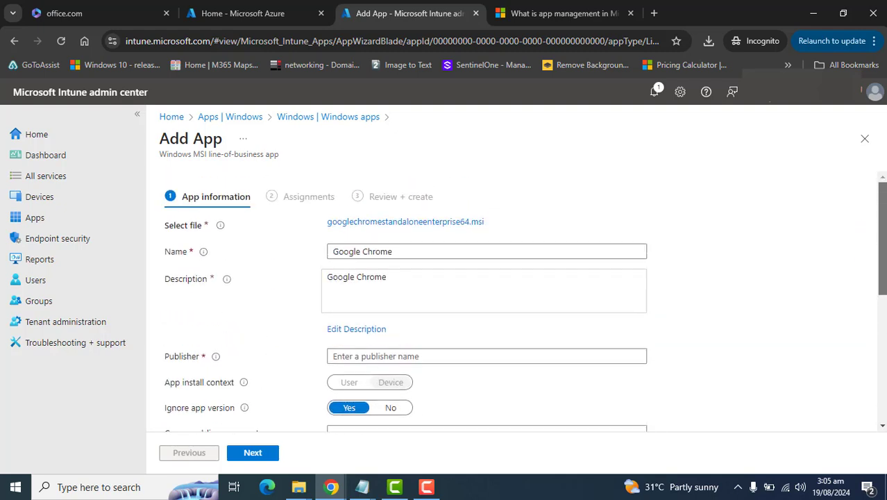
click(405, 252)
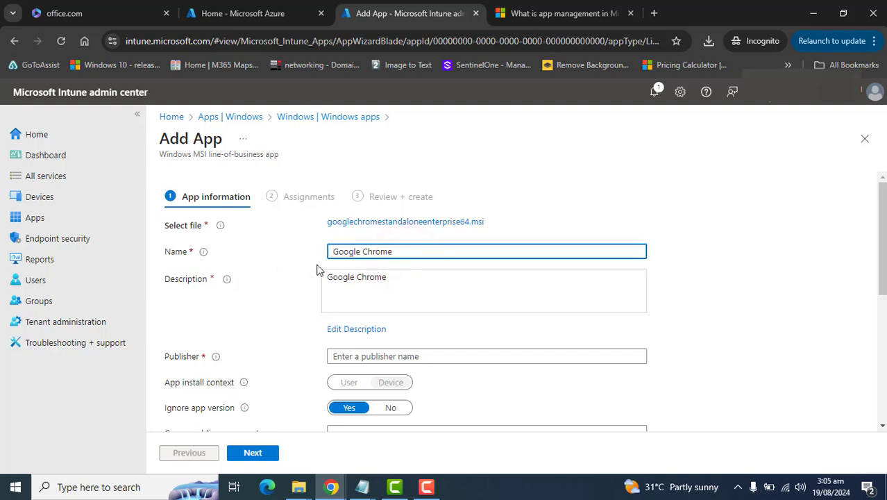
text(127.0.6533.100)
- Edit the app description to read Google Chrome 127.0.6533.100 and confirm it
click(409, 281)
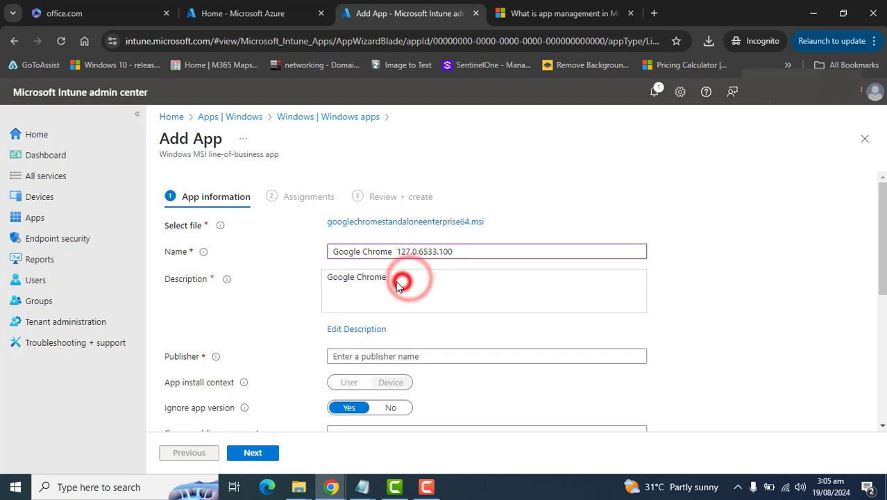
click(330, 296)
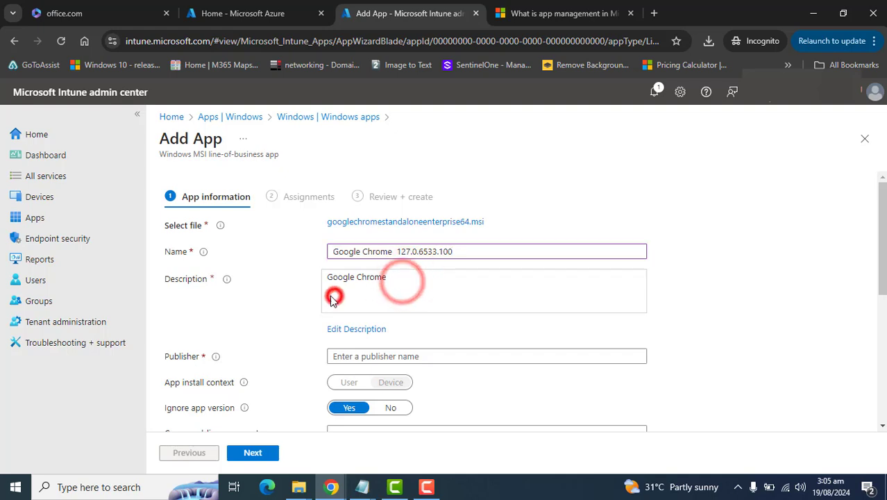
click(342, 332)
click(446, 195)
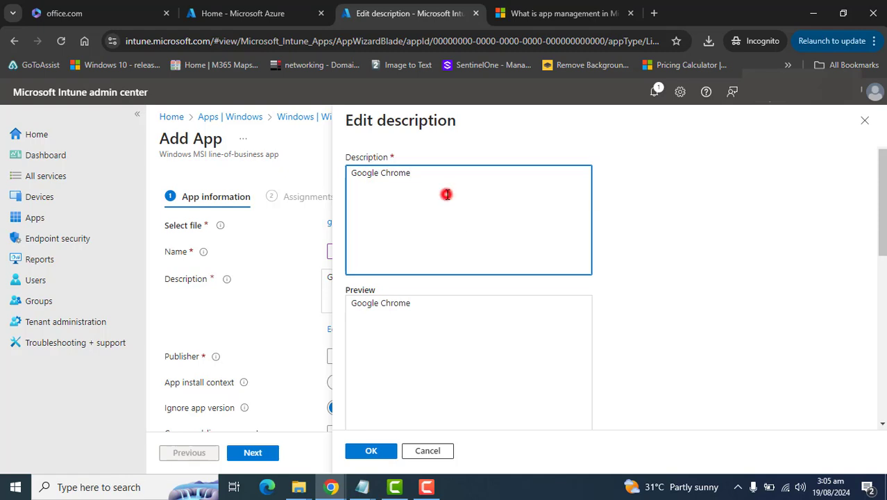
text(127.0.6533.100)
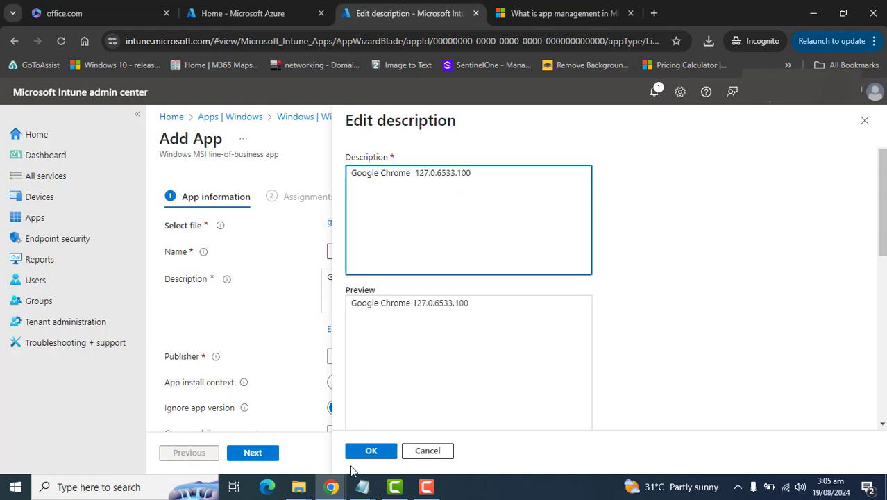
click(372, 452)
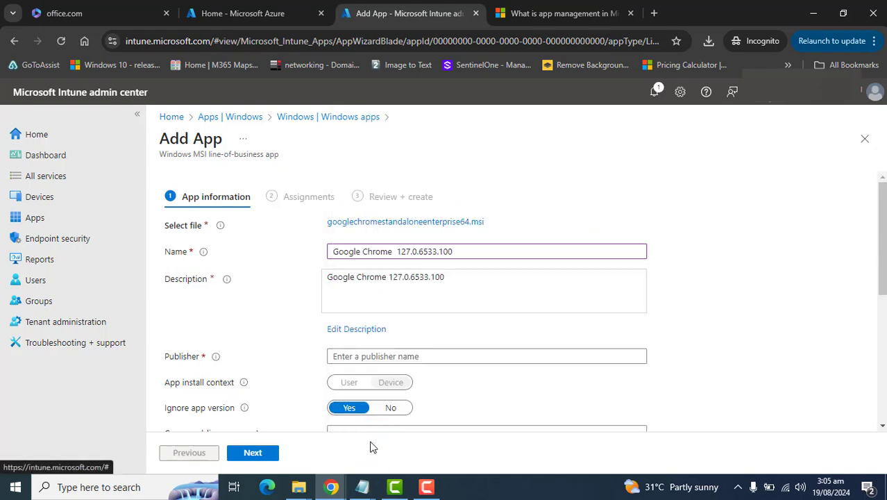
- Set the publisher to Google LLC and review the Ignore app version and Command-line arguments settings, leaving the arguments empty
click(351, 354)
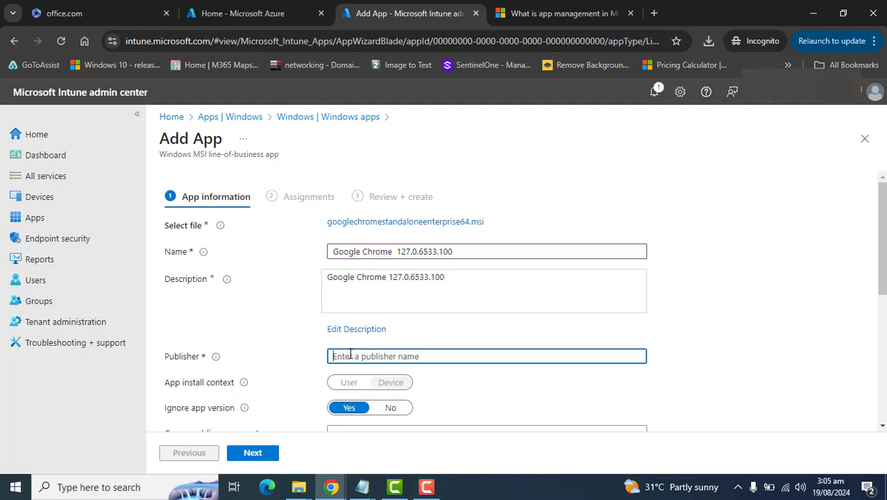
text(Google LLC)
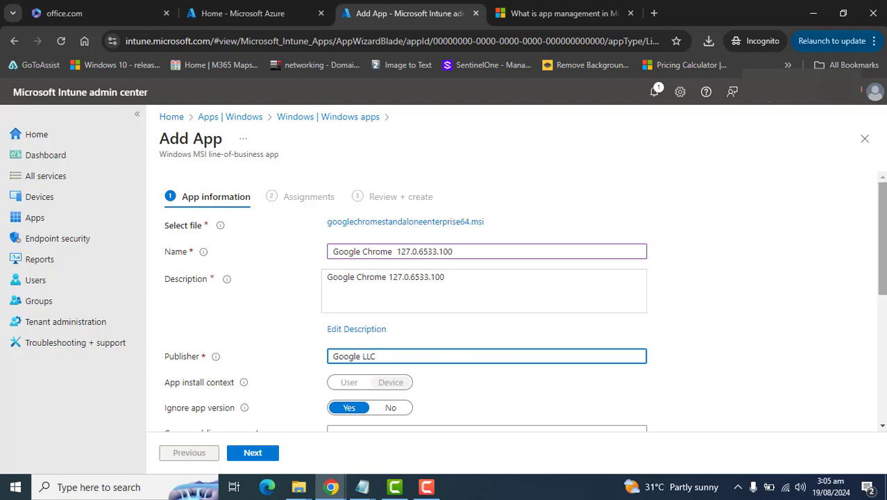
scroll(241, 327, down, 1)
mouse_move(244, 323)
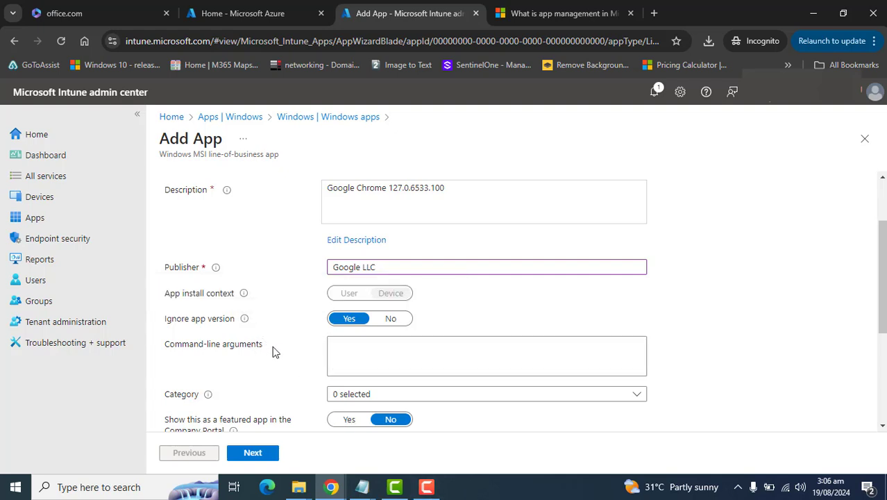
triple_click(269, 345)
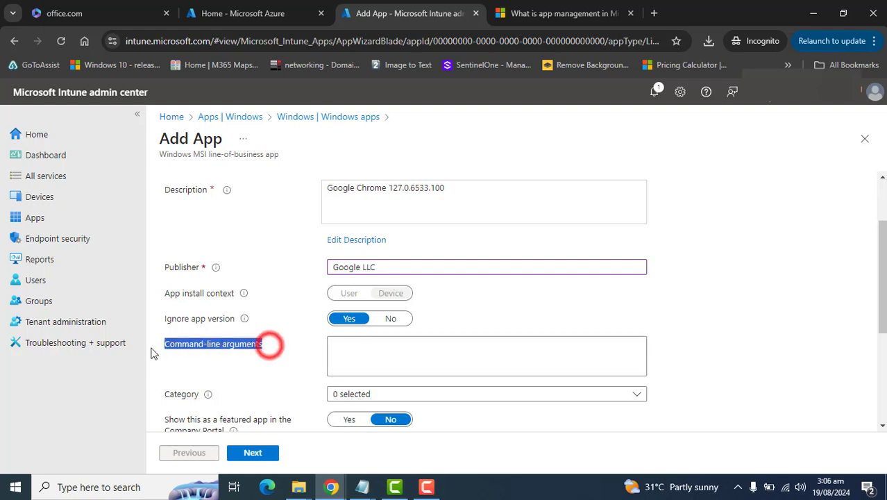
scroll(371, 351, down, 1)
click(371, 309)
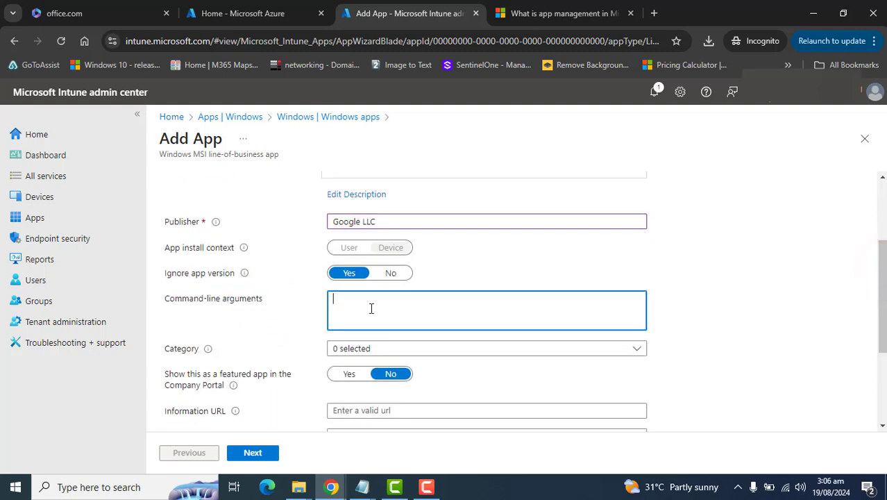
click(436, 492)
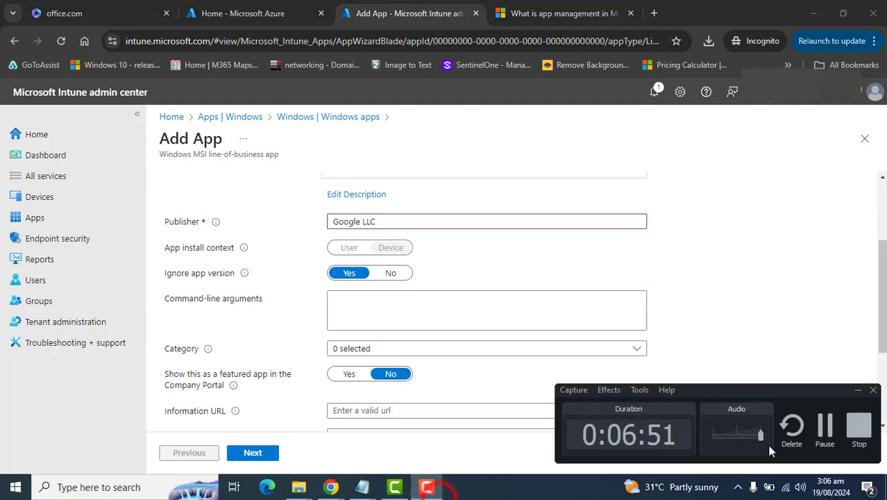
click(821, 427)
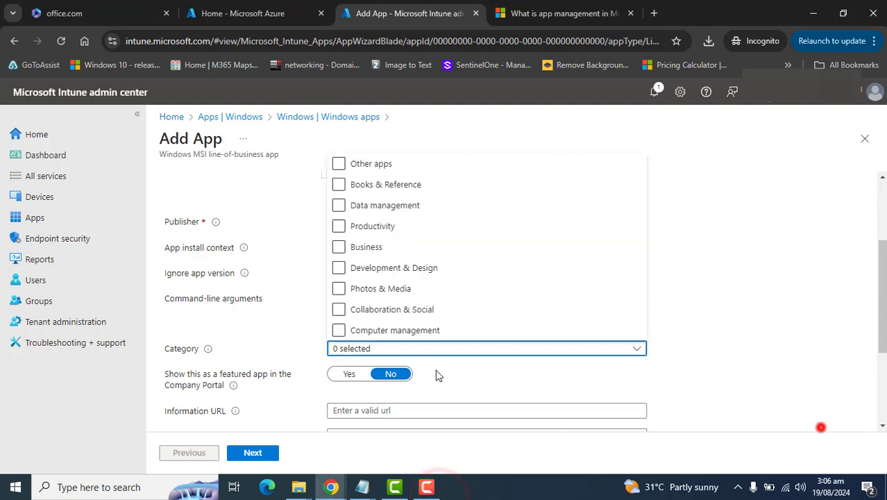
- Assign the app to the Other apps and Productivity categories
mouse_move(211, 350)
click(338, 165)
click(458, 384)
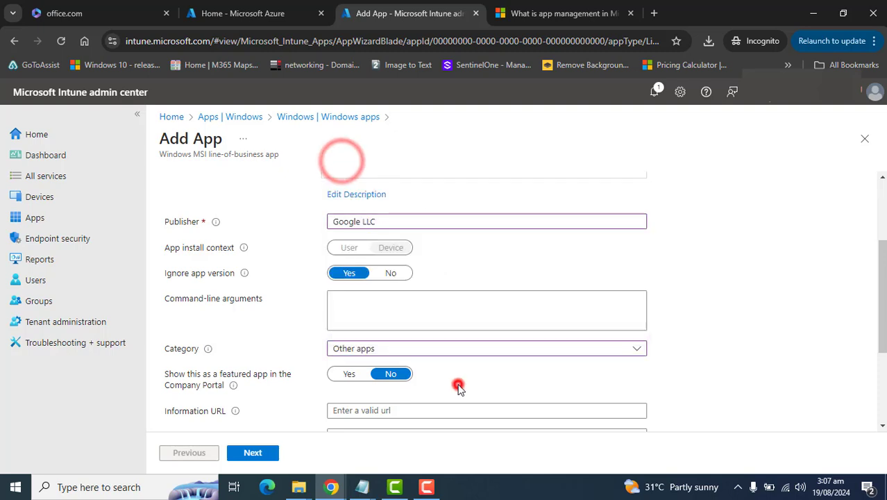
scroll(431, 347, down, 1)
click(397, 328)
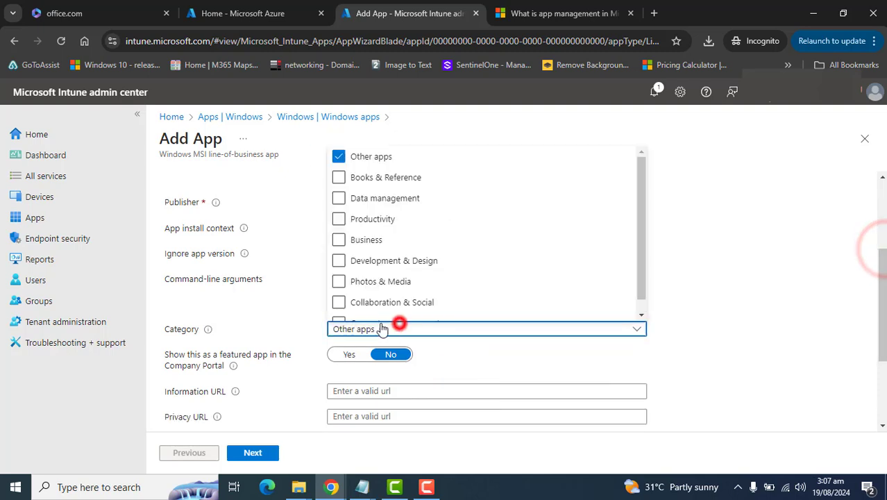
click(338, 219)
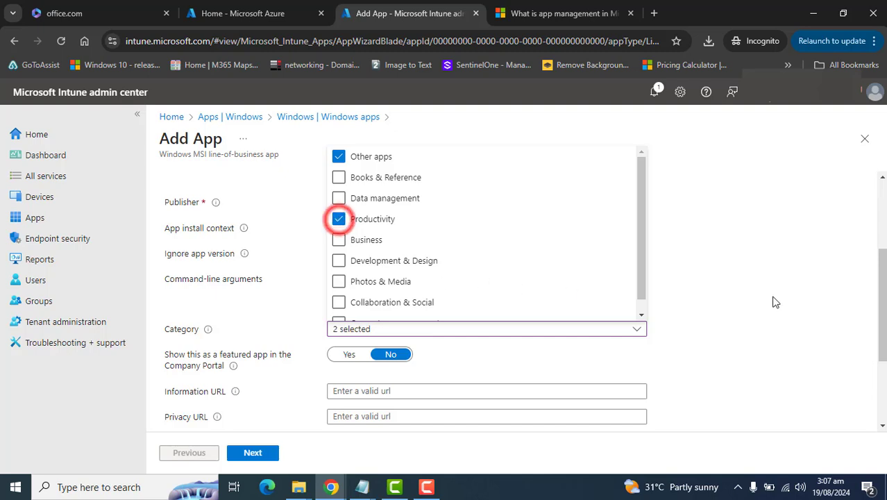
- Close the category list and set the app to show as a featured app in the Company Portal
click(802, 283)
scroll(880, 278, down, 3)
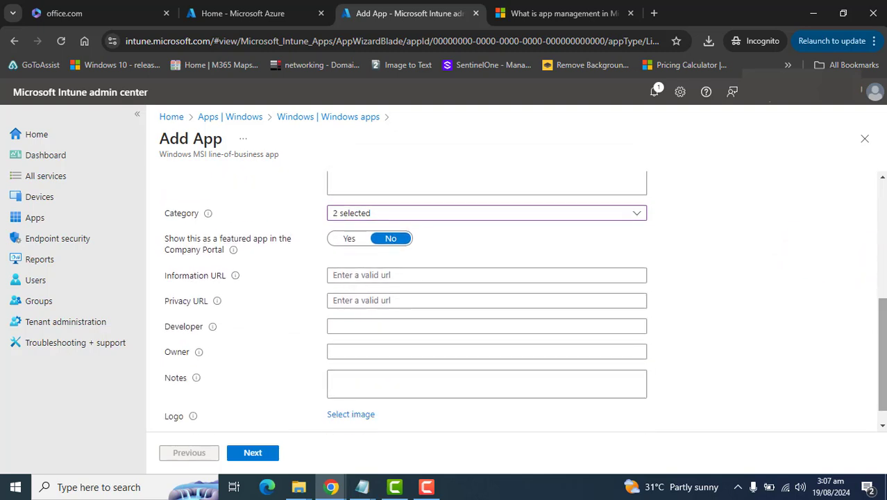
drag(173, 240, 288, 252)
click(281, 266)
click(349, 238)
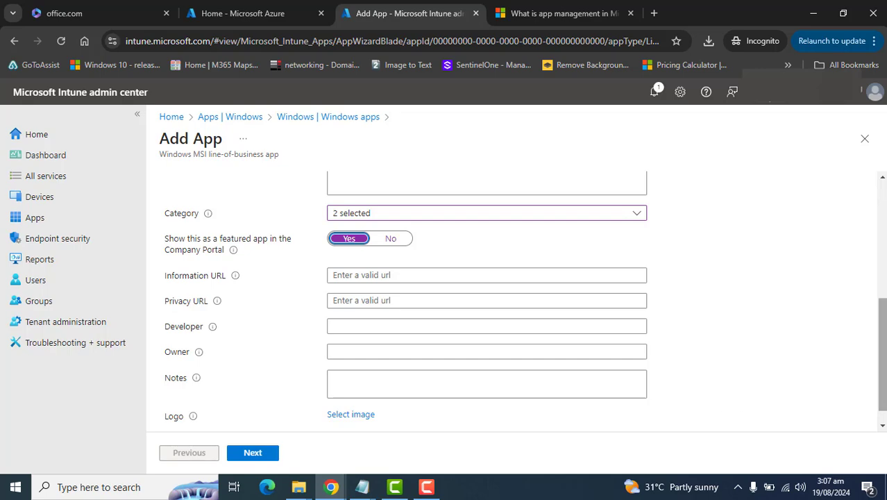
- Open the app's logo selection and browse C:\Program Files\Google\Chrome\Application\127.0.6533.100 for a logo image
drag(879, 326, 879, 333)
click(344, 394)
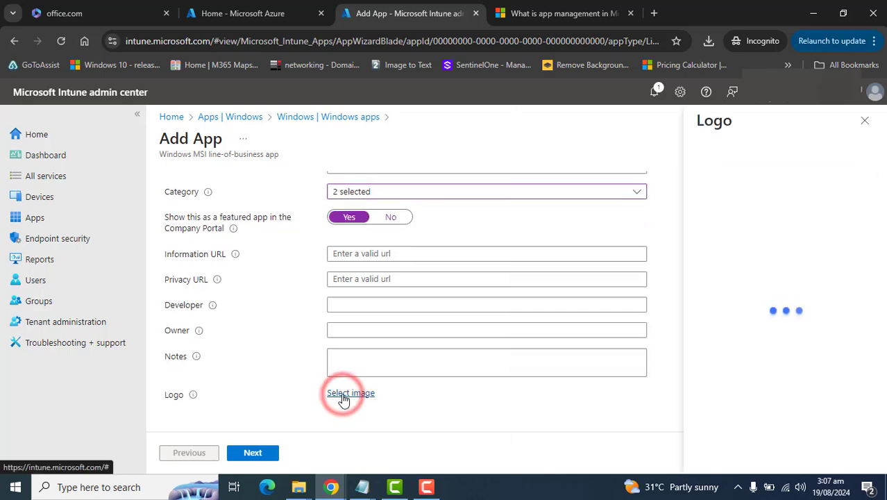
click(867, 180)
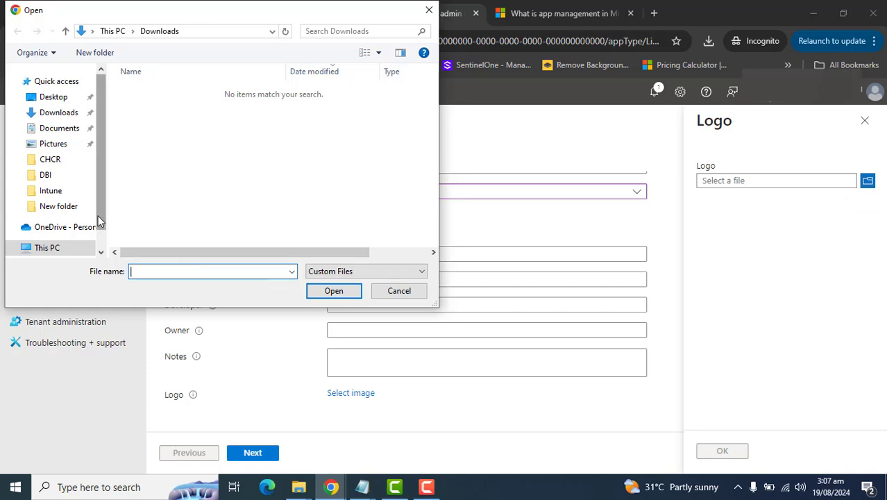
click(101, 236)
click(47, 222)
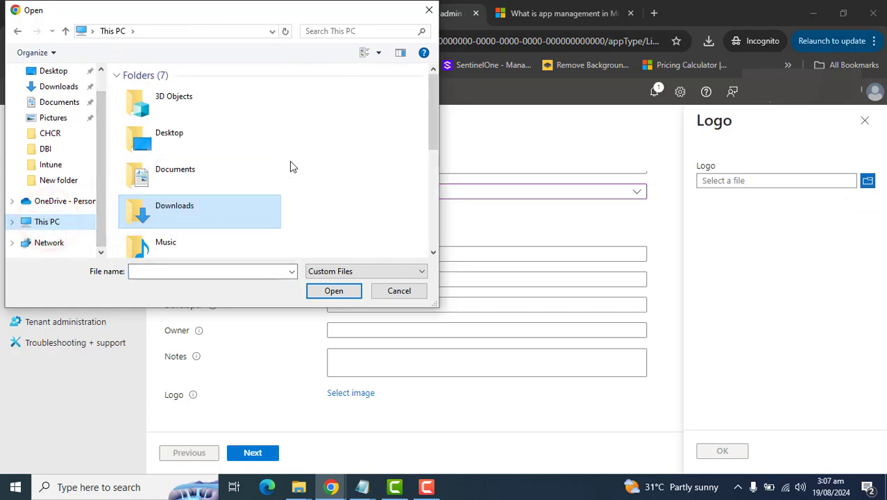
scroll(432, 113, down, 5)
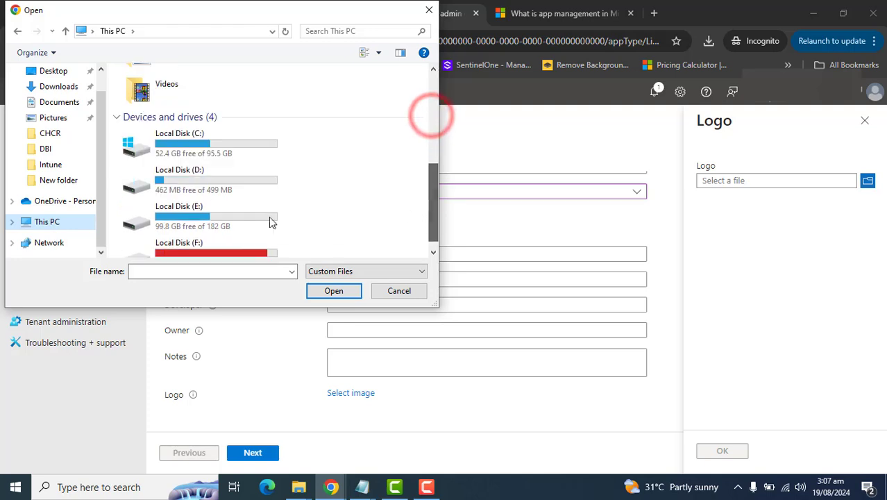
double_click(165, 146)
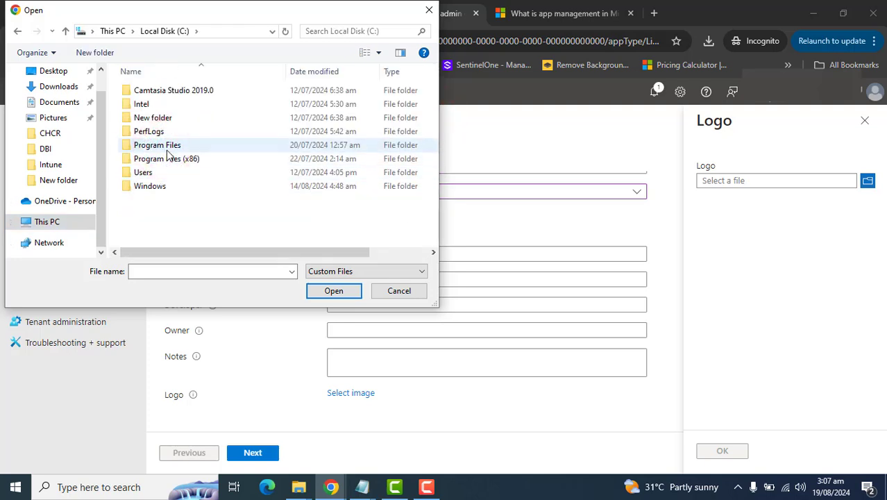
double_click(164, 148)
double_click(148, 103)
double_click(148, 102)
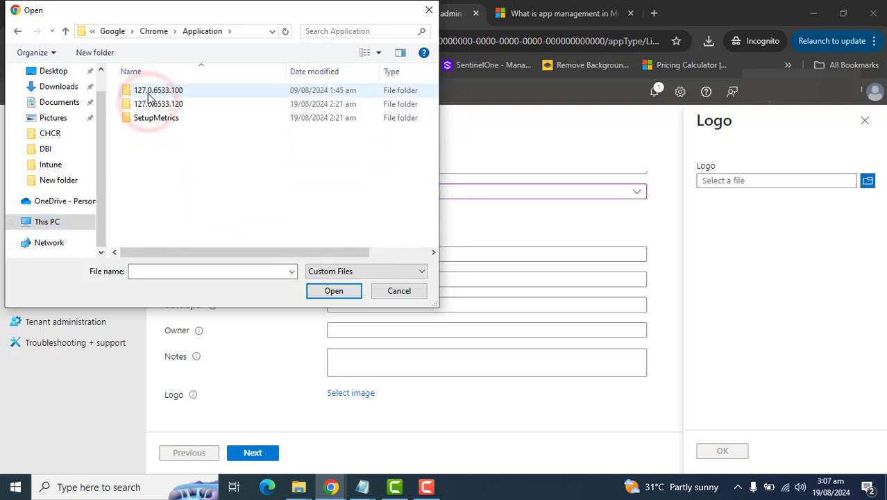
double_click(149, 91)
mouse_move(433, 493)
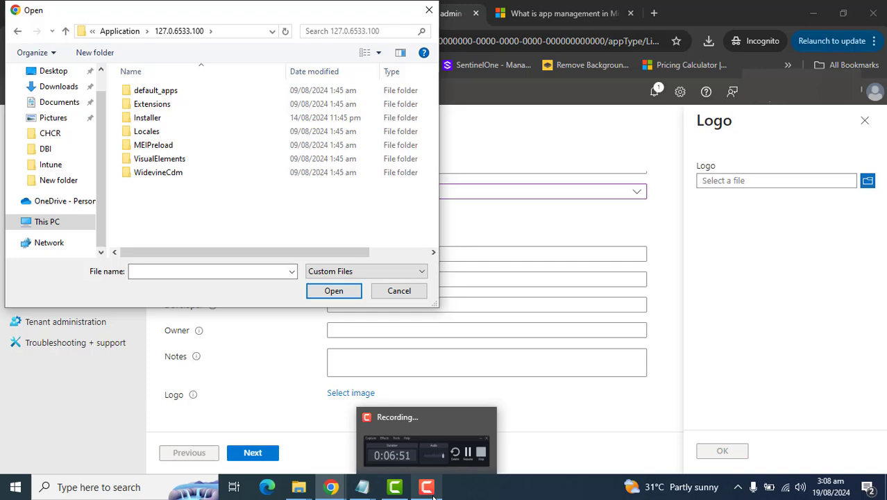
click(433, 493)
click(823, 431)
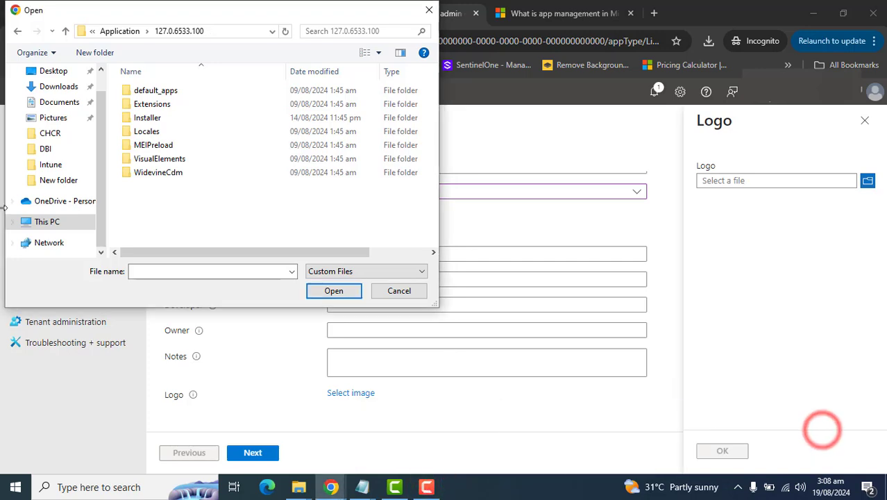
- Search the web for download google chrome logo in the browser tab holding the Intune app management article
click(559, 14)
click(528, 44)
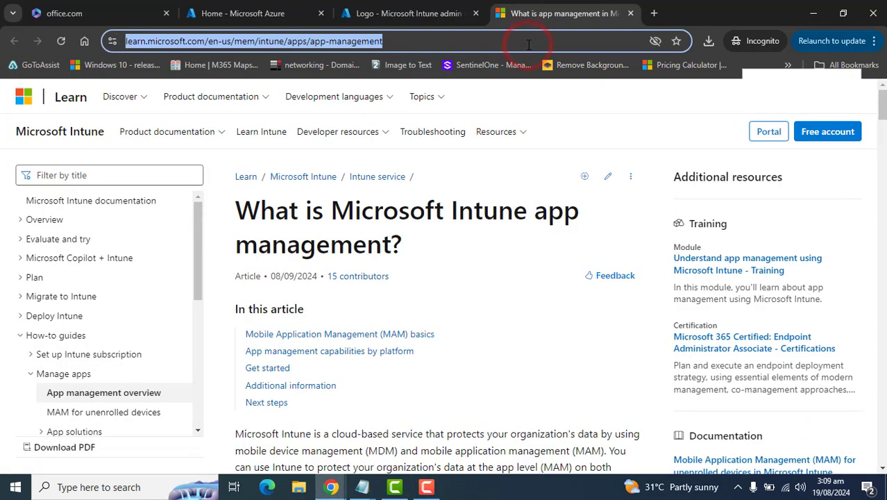
text(download g)
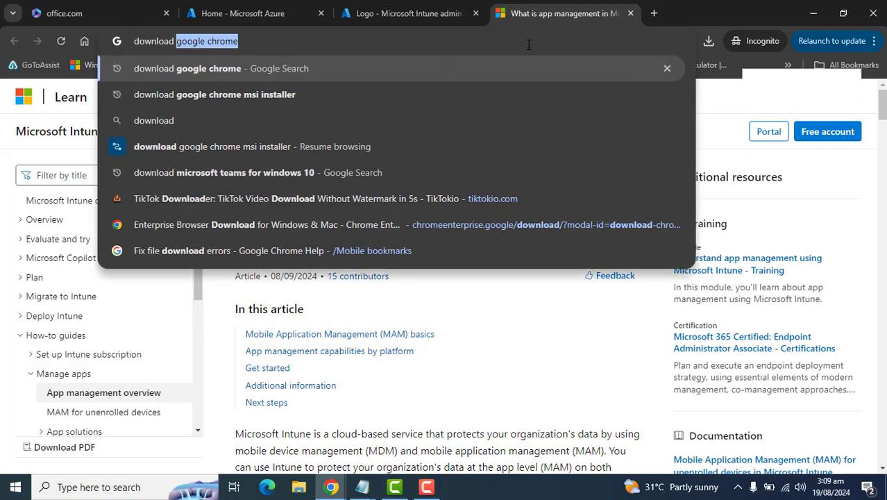
text(oogle chr)
key(BackSpace)
key(BackSpace)
key(BackSpace)
key(BackSpace)
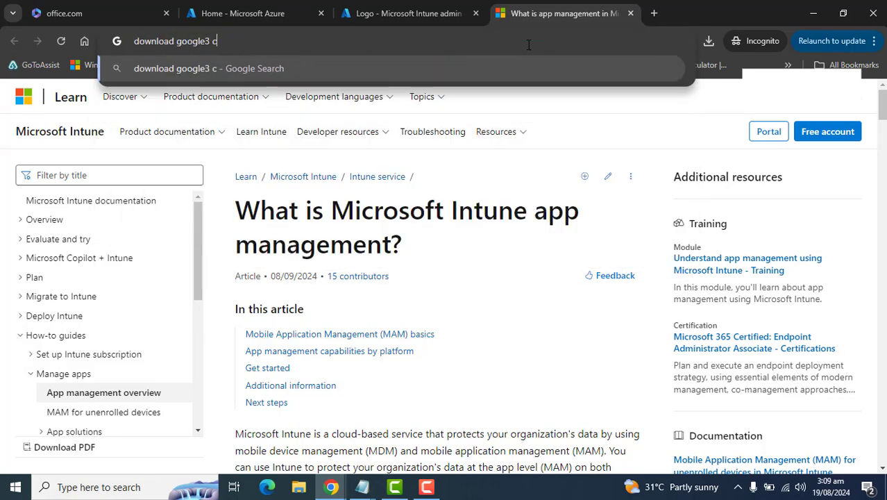
text(e ch)
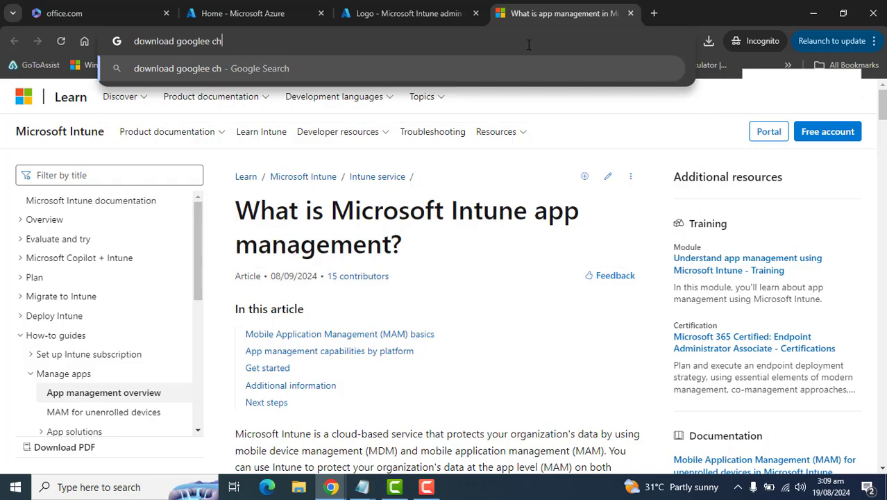
key(BackSpace)
key(BackSpace)
key(Return)
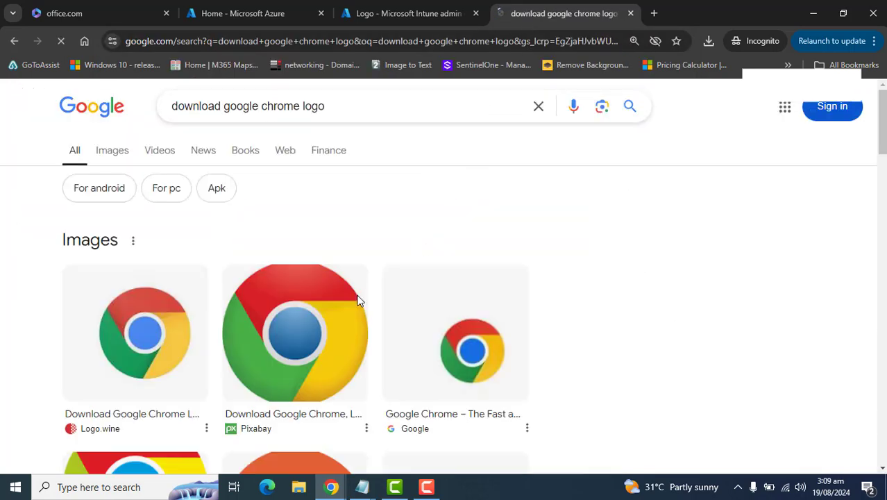
- Save a Chrome logo image from the web and select 87865_chrome_icon.png on the Desktop as the app logo
right_click(127, 340)
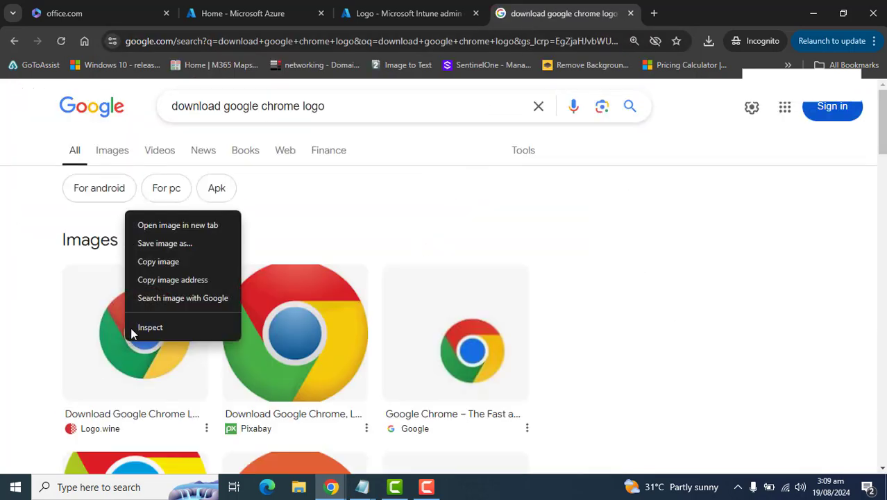
click(192, 247)
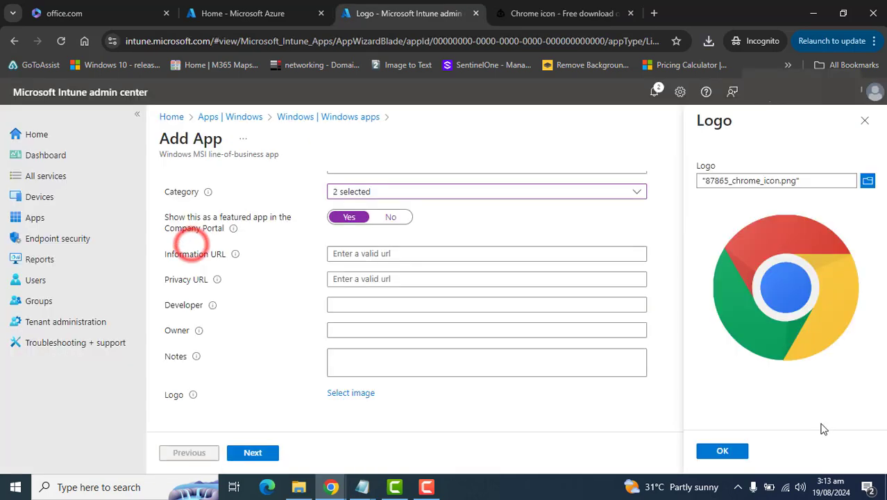
click(873, 173)
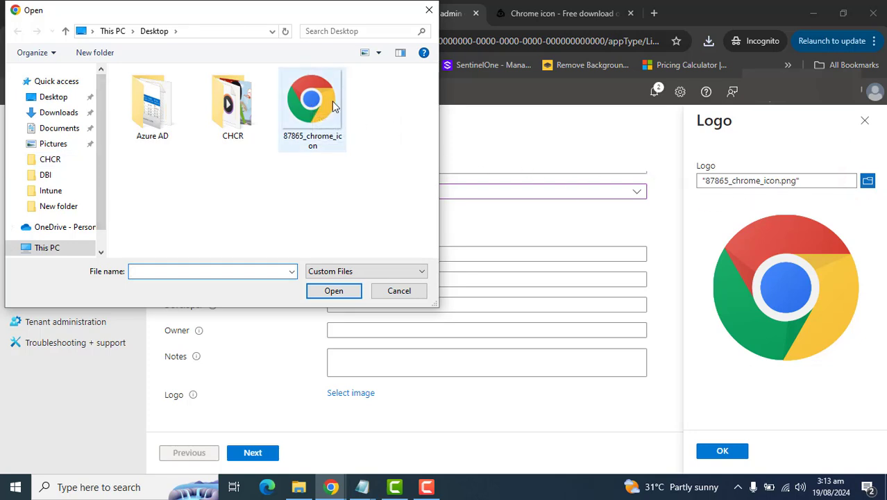
double_click(312, 104)
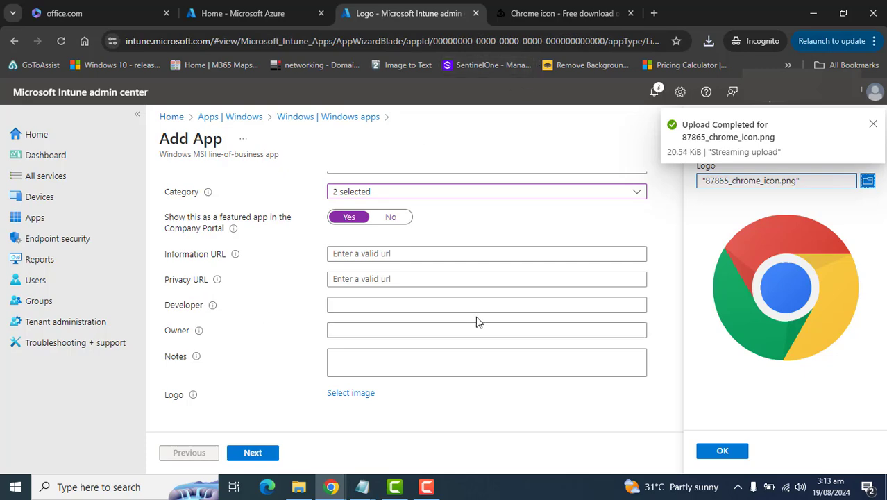
- View the Chrome icon's Iconfinder page, check the Chrome Application folder in File Explorer, and close that folder window
click(564, 13)
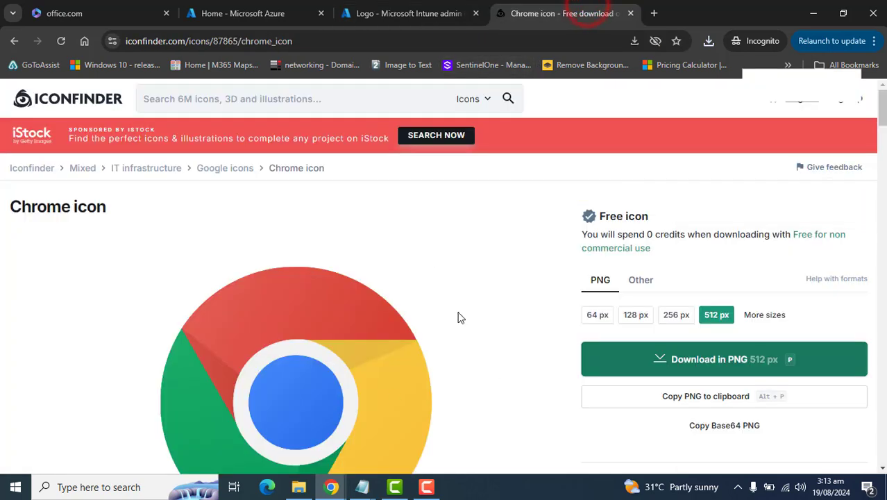
click(378, 14)
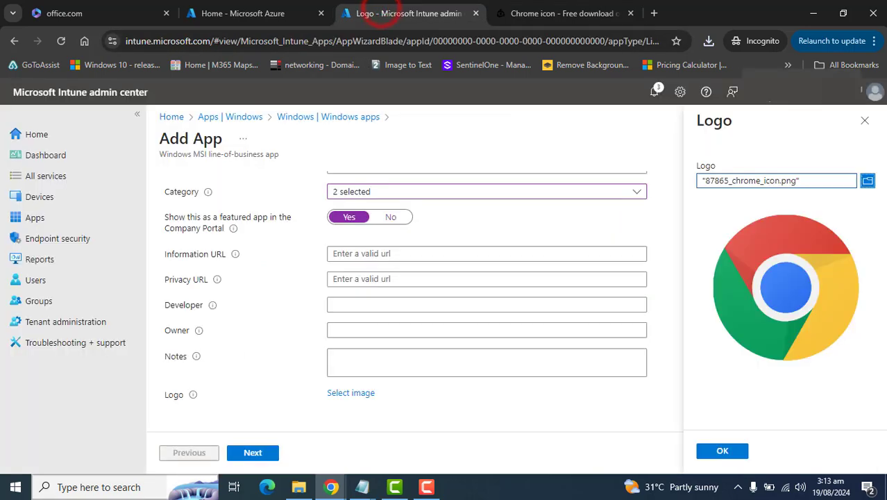
click(299, 486)
click(191, 314)
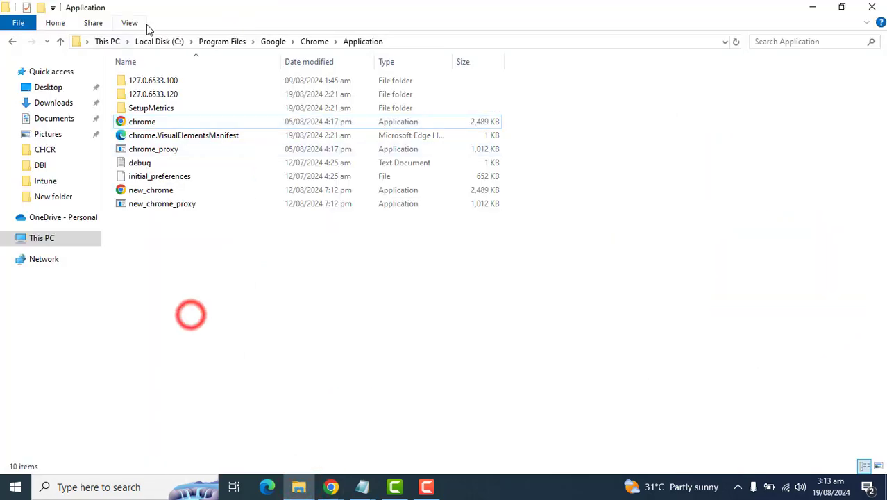
click(869, 8)
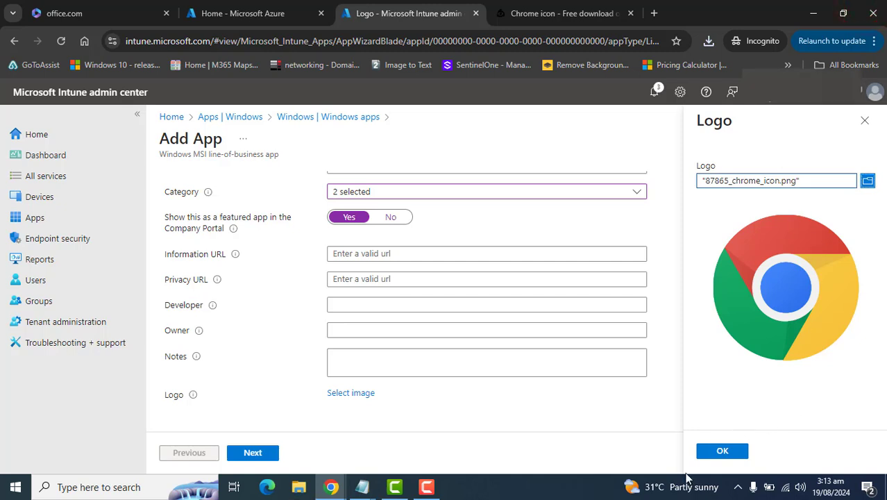
- Confirm the uploaded Chrome icon as the logo, review the app information and continue to the assignments
click(722, 452)
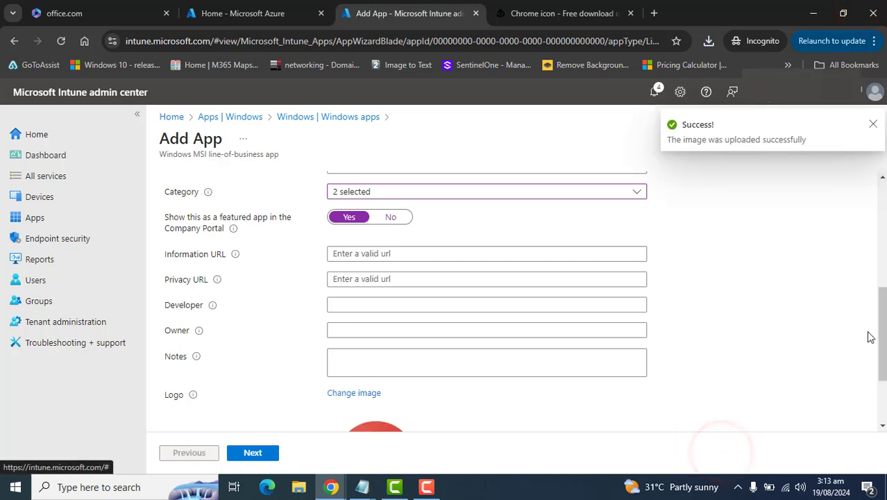
drag(883, 353, 885, 393)
drag(366, 338, 460, 364)
drag(882, 359, 882, 212)
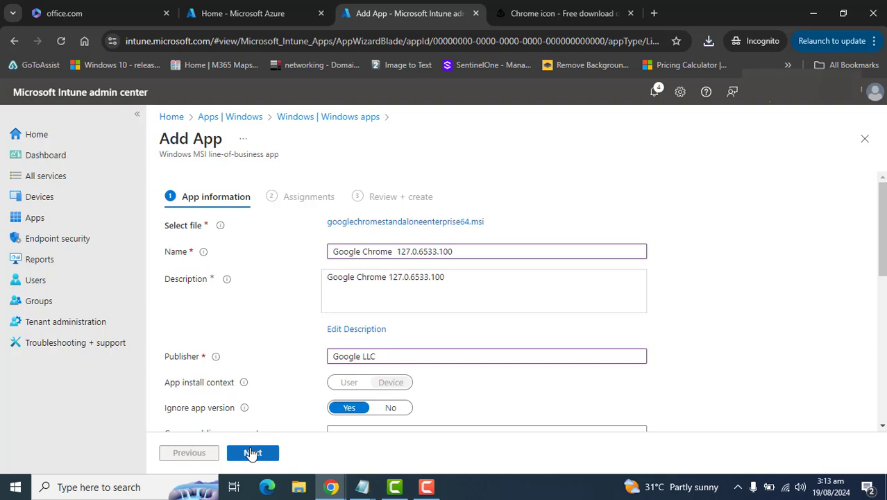
click(252, 453)
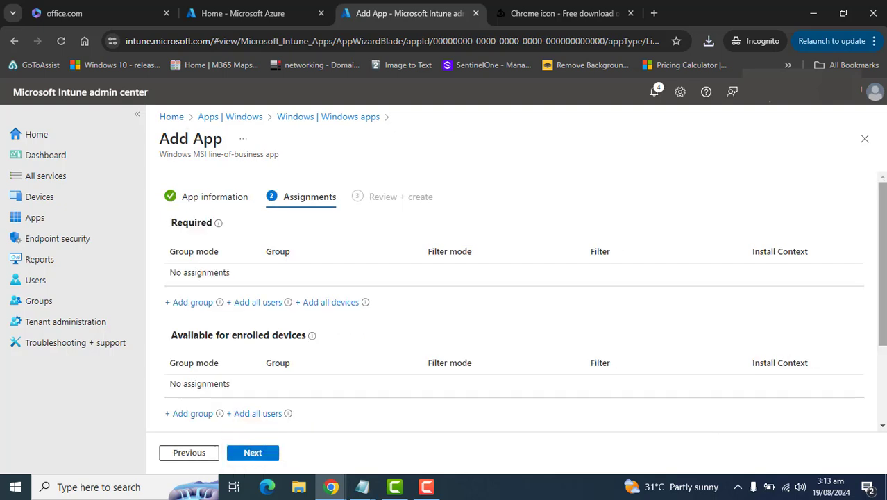
- Examine the Required, Available for enrolled devices and Uninstall sections of the app assignments
drag(882, 285, 882, 295)
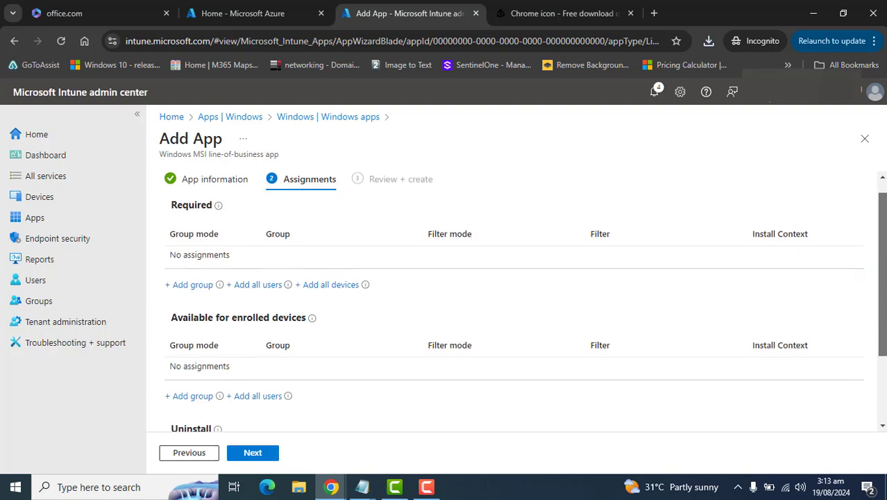
drag(211, 205, 182, 205)
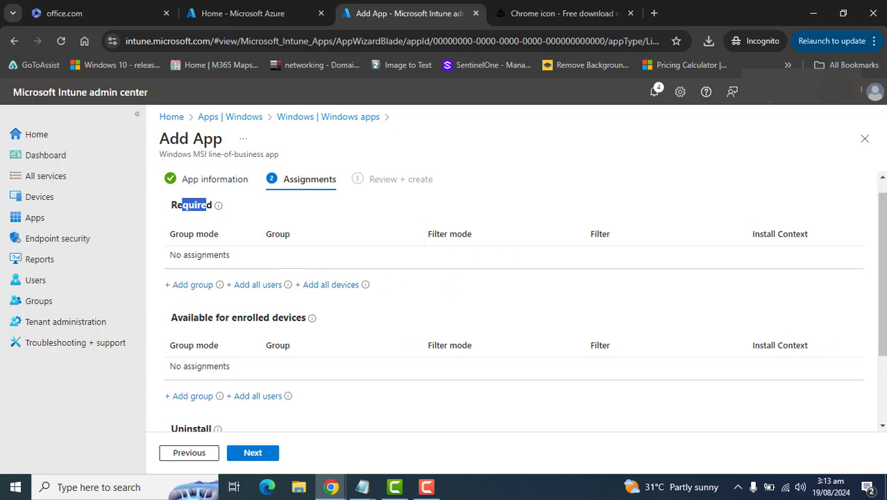
drag(883, 275, 883, 362)
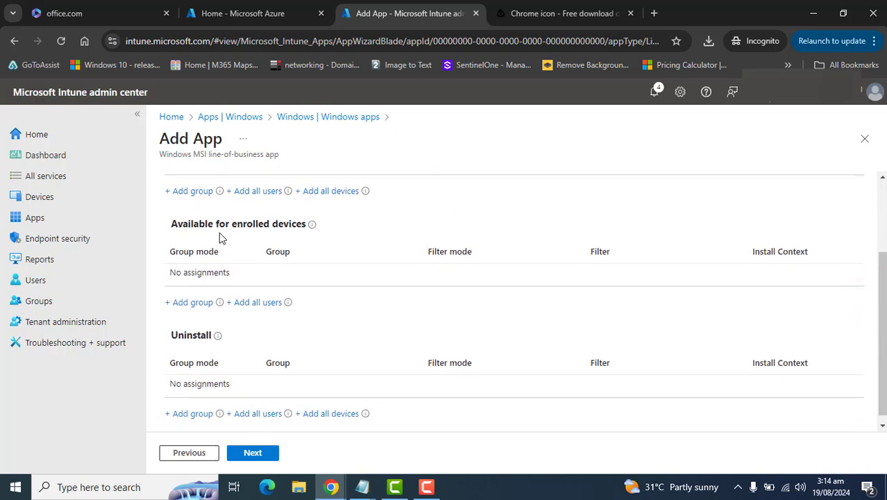
drag(171, 220, 297, 234)
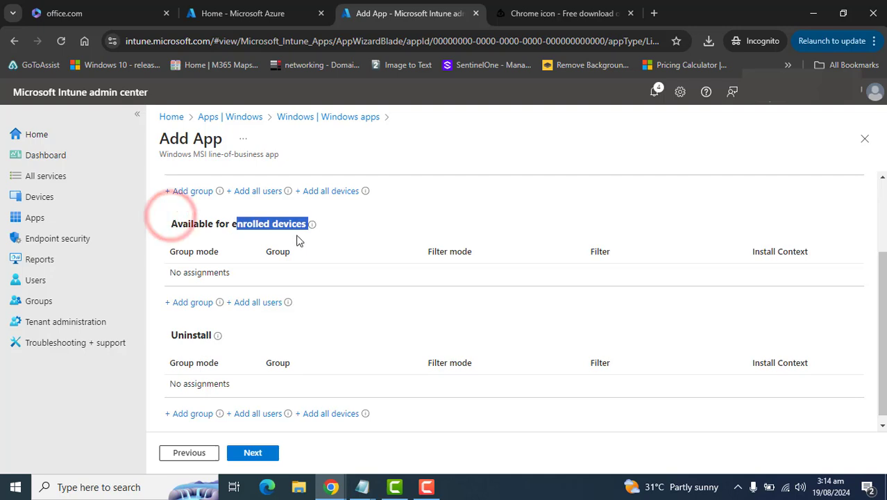
mouse_move(316, 234)
click(363, 227)
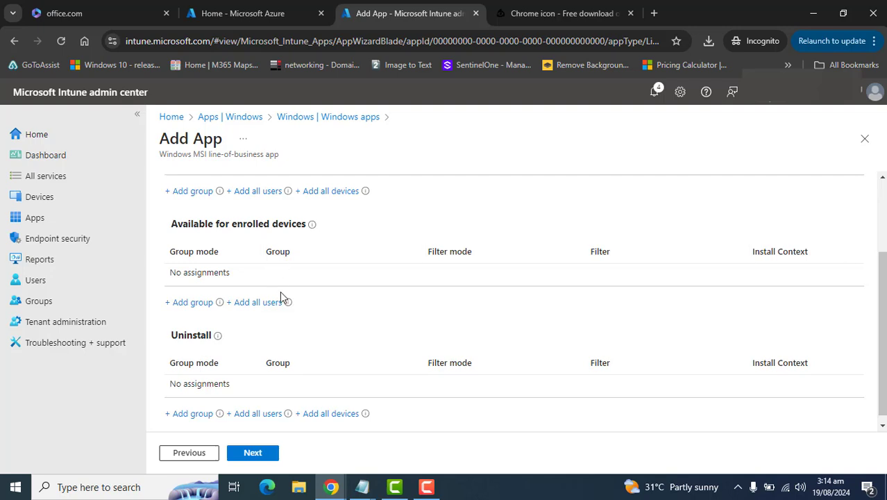
mouse_move(313, 231)
drag(170, 223, 304, 221)
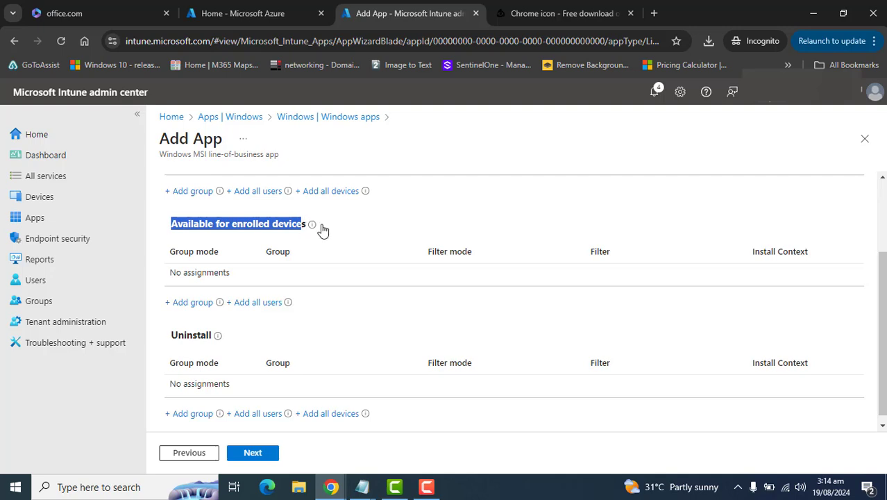
click(503, 230)
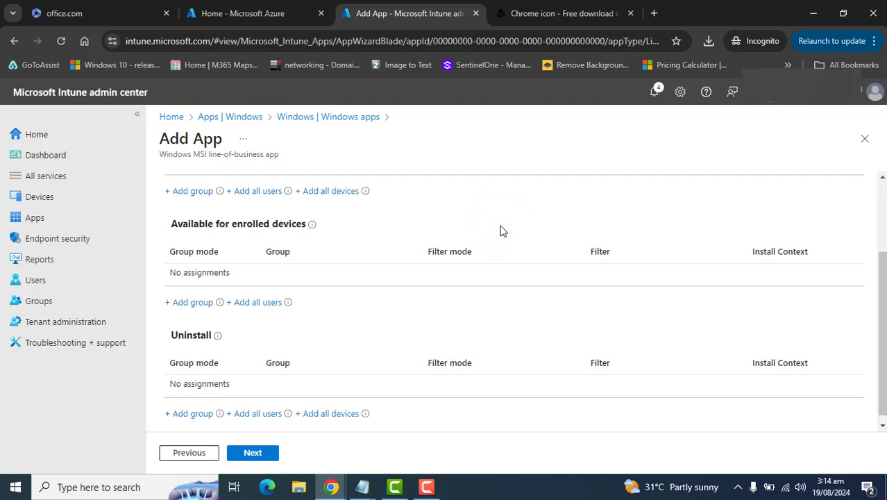
drag(166, 331, 172, 335)
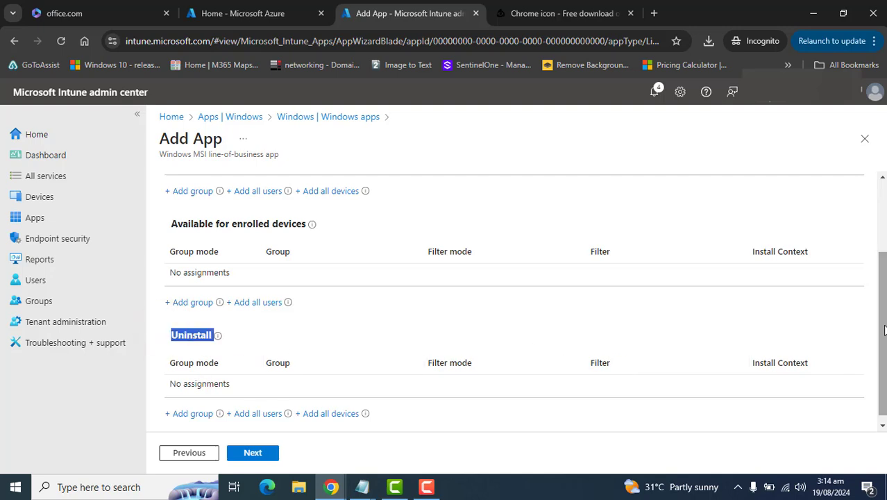
scroll(597, 216, up, 1)
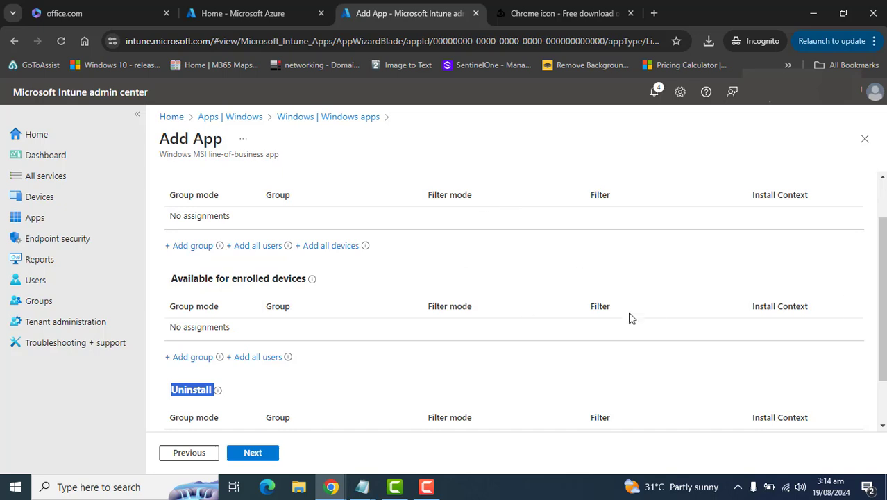
- Assign the app as Required to all users and all devices
click(714, 351)
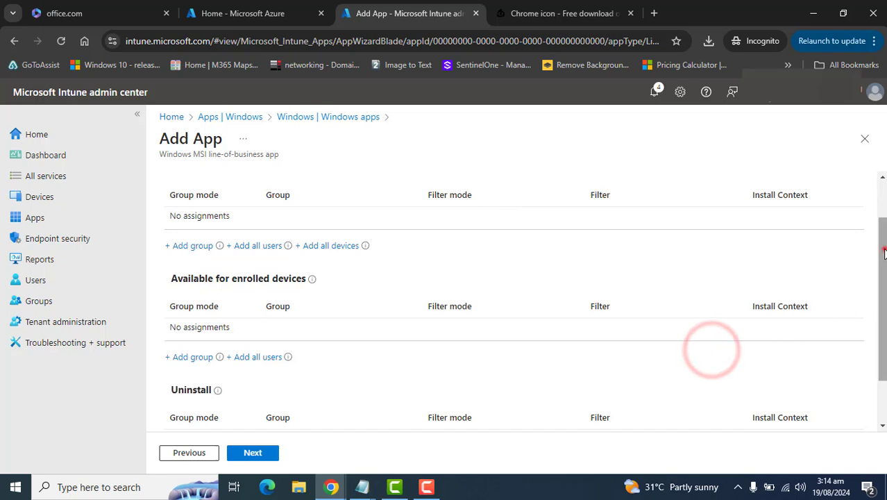
drag(885, 249, 882, 297)
drag(884, 335, 882, 248)
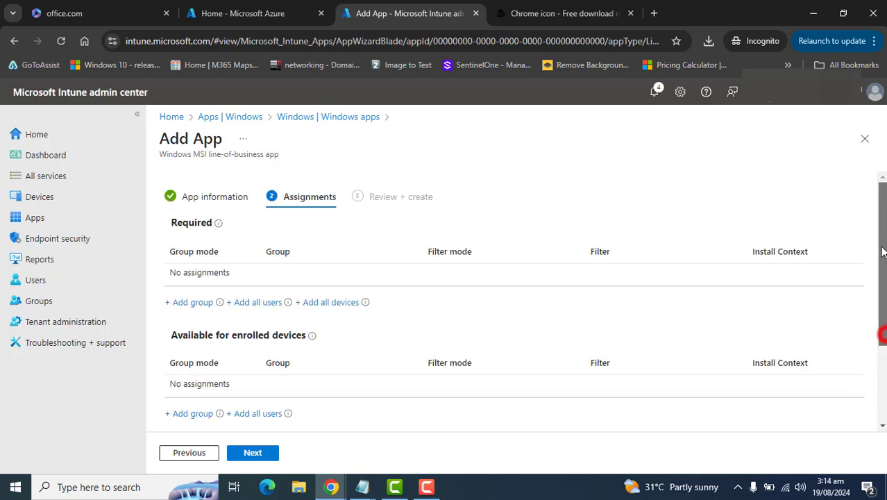
click(262, 303)
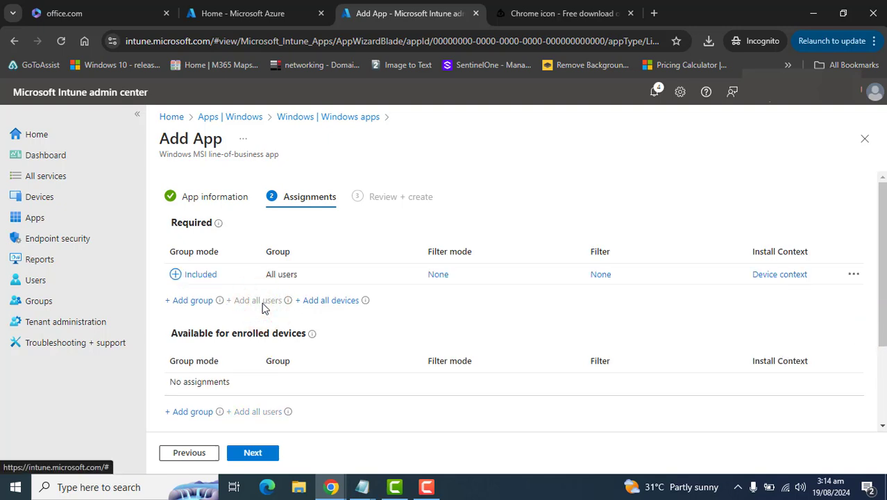
click(328, 302)
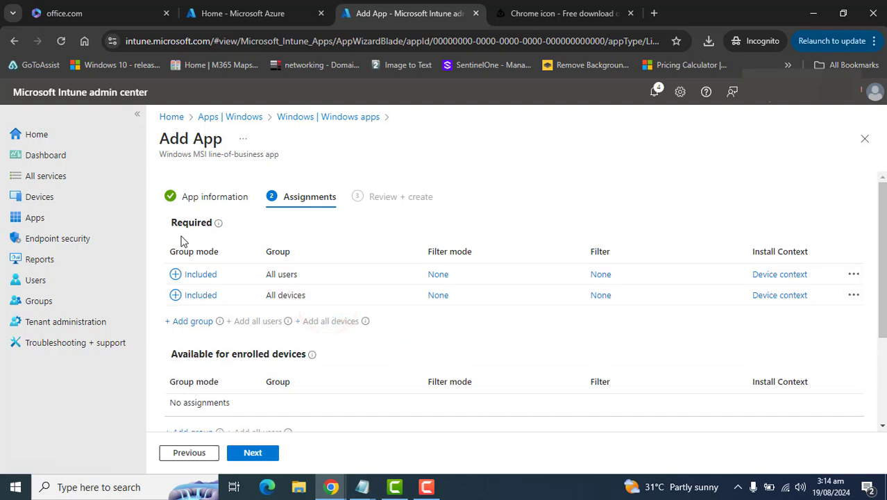
click(189, 321)
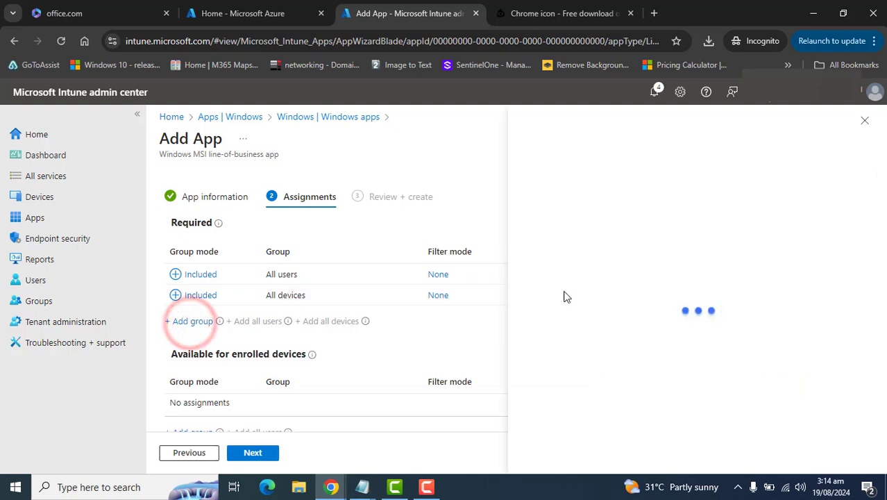
drag(159, 321, 220, 328)
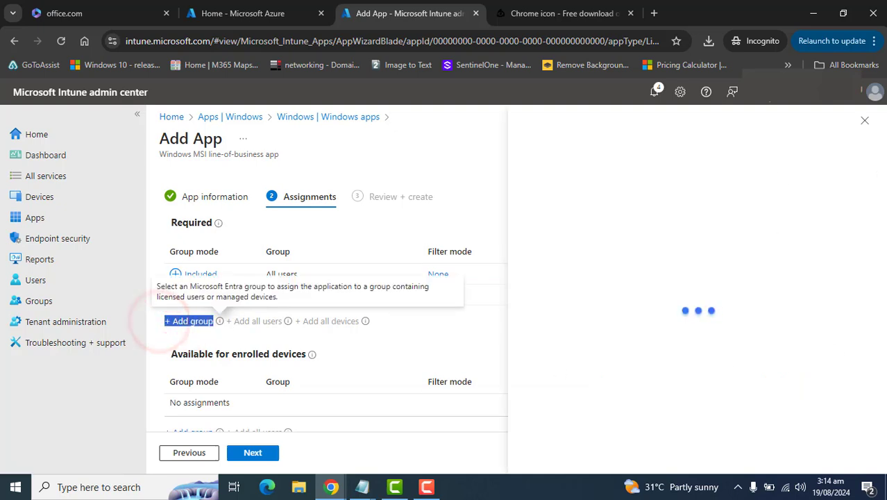
click(866, 122)
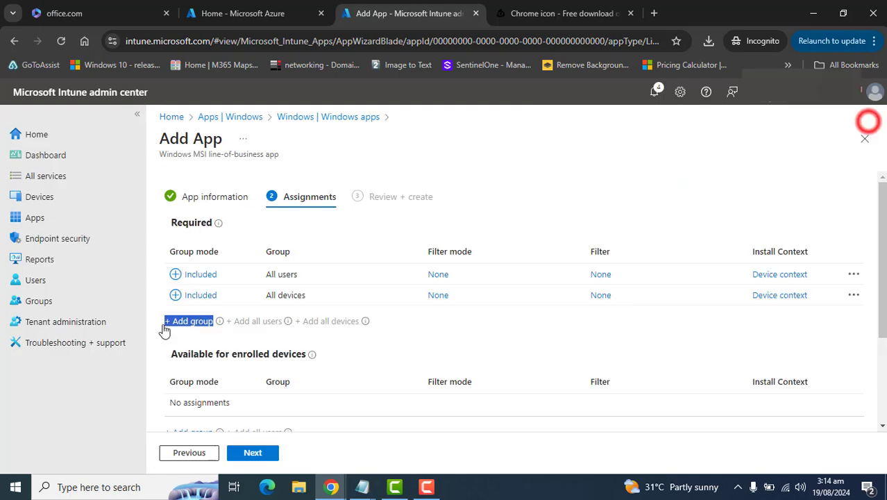
click(480, 358)
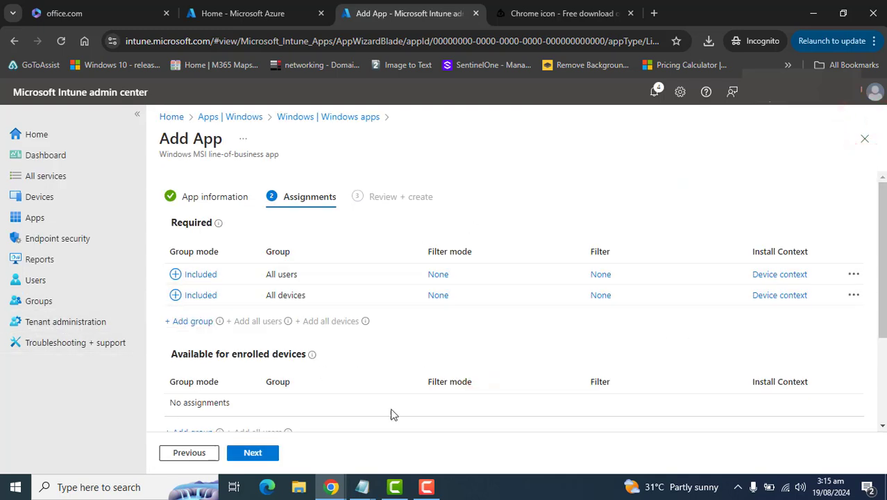
- Continue to the review stage, check the app summary with its logo and assignments, and create the app
click(236, 457)
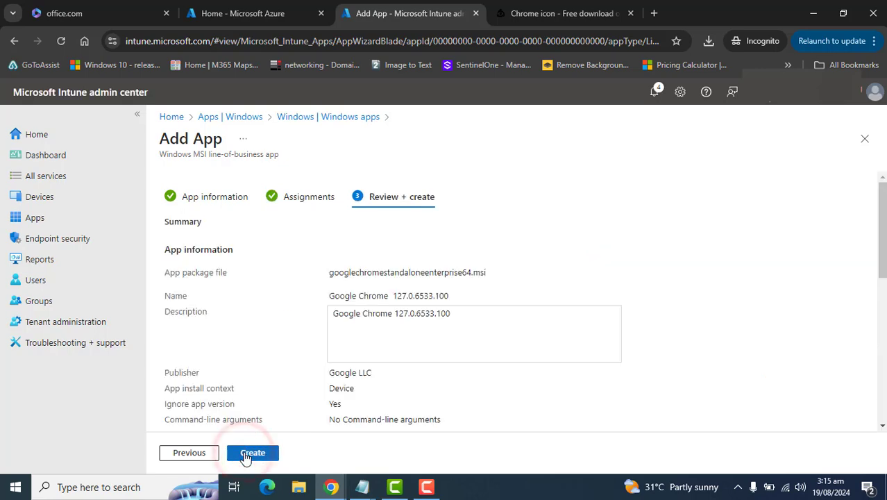
drag(883, 208, 853, 1)
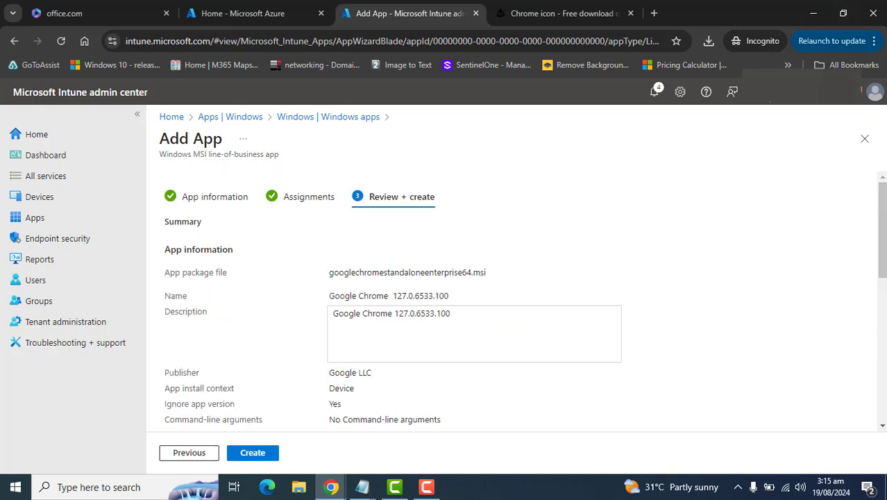
scroll(882, 246, down, 6)
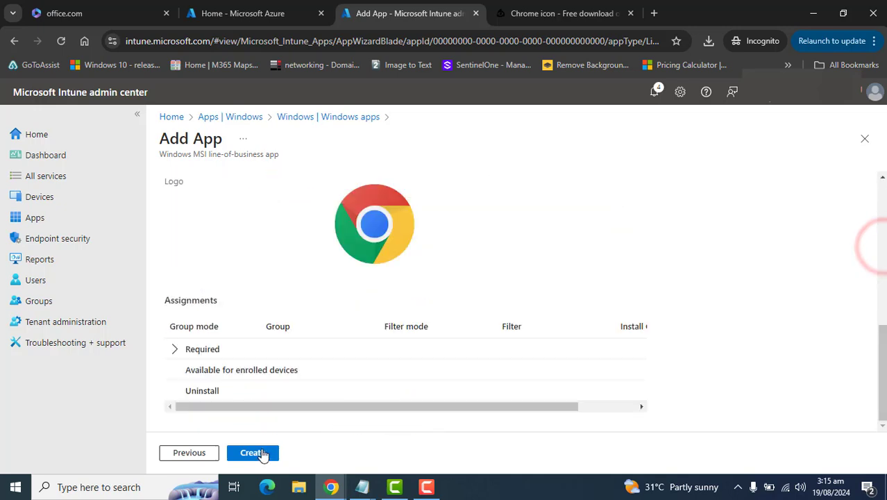
click(260, 458)
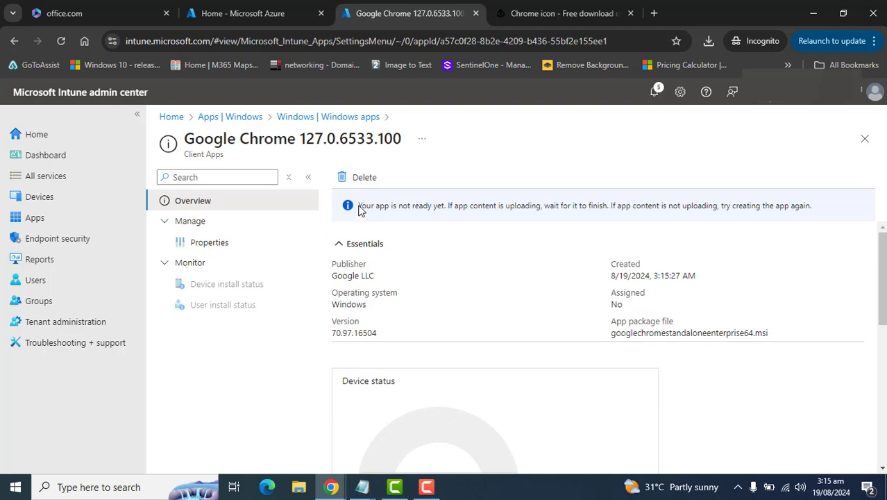
- Read the upload notice on the new Chrome app's overview and open the app's properties
drag(358, 207, 810, 219)
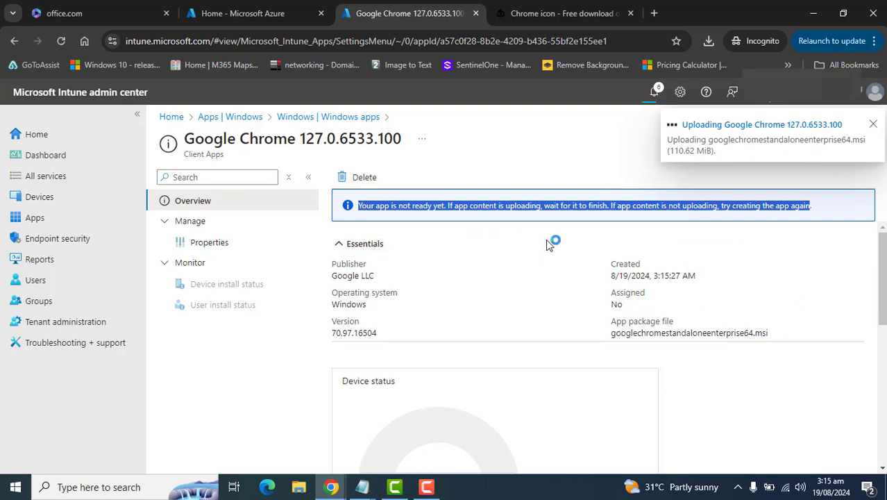
click(427, 487)
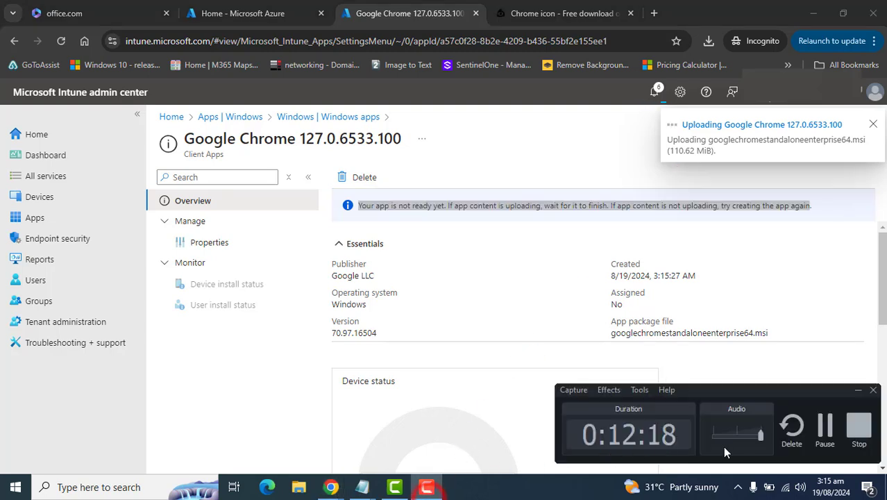
click(302, 272)
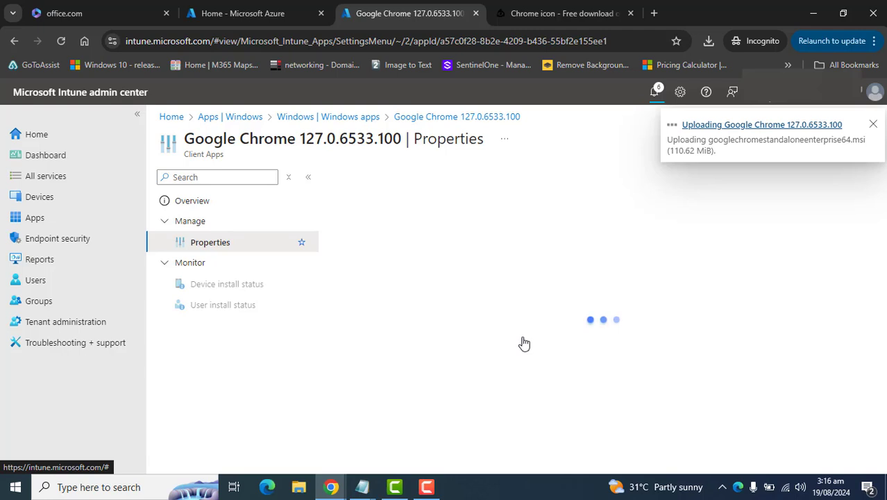
- Refresh the Windows apps list, open Google Chrome 127.0.6533.100 and review its properties
click(329, 118)
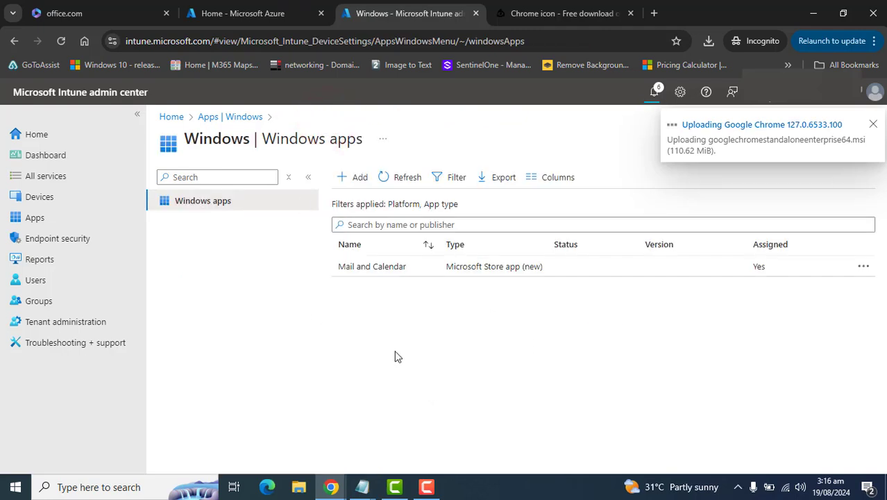
click(402, 179)
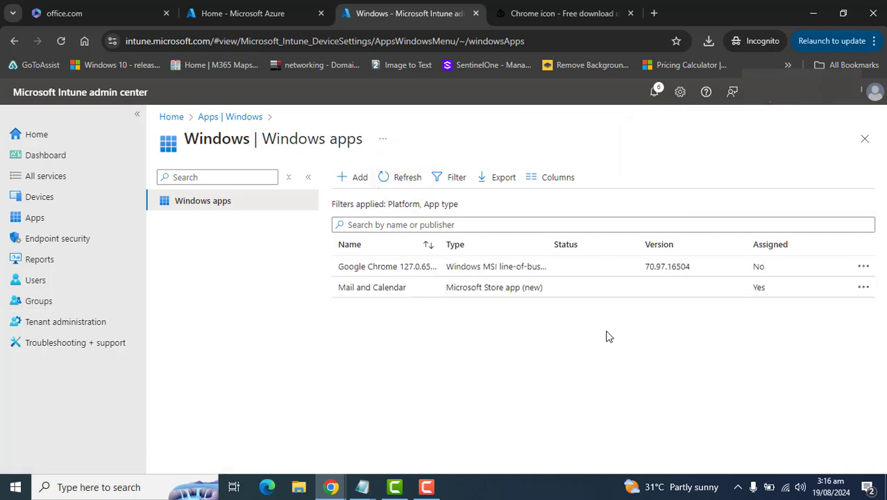
click(371, 268)
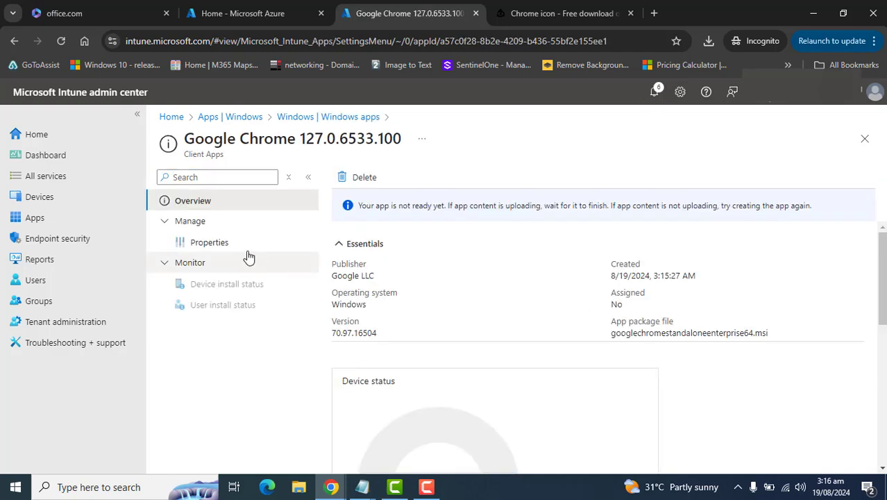
click(208, 242)
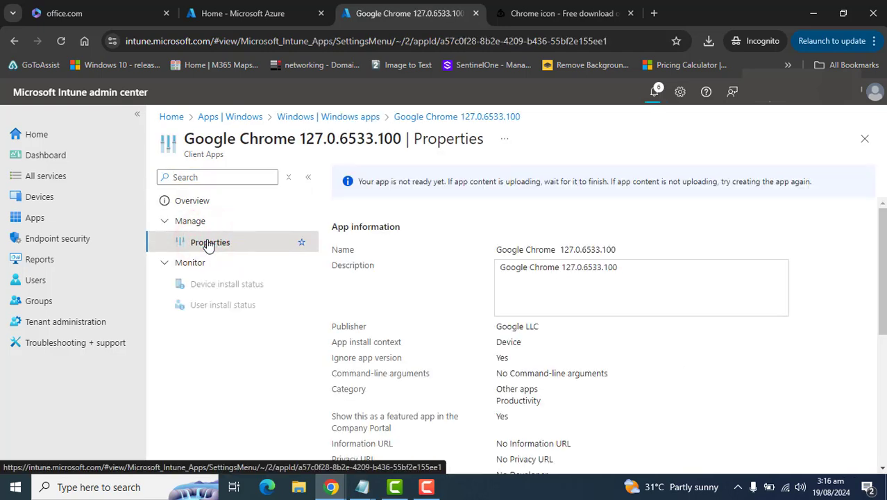
drag(882, 291, 876, 239)
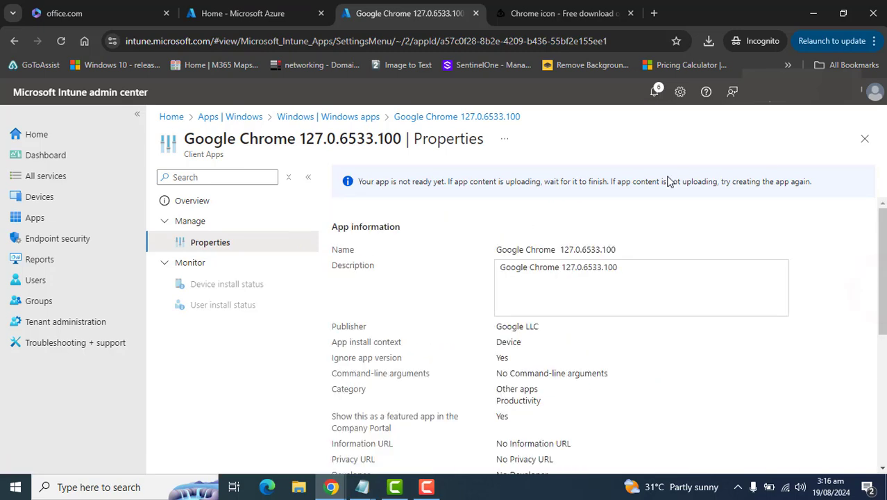
click(231, 290)
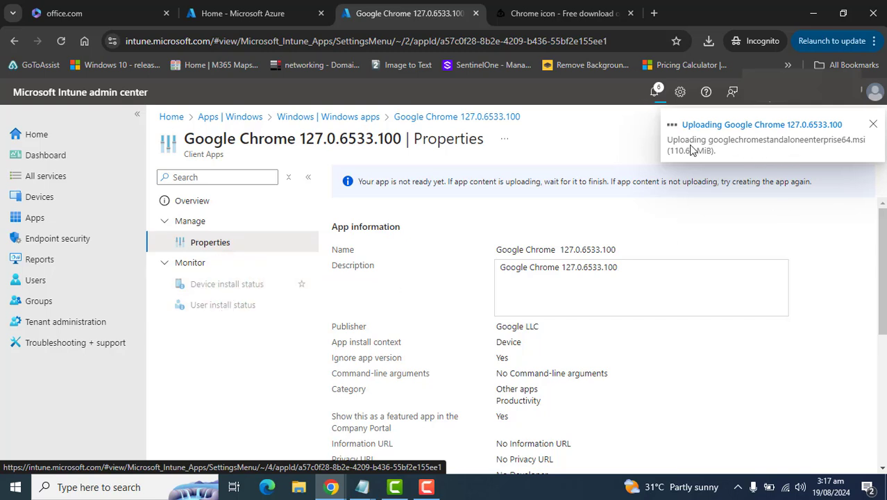
click(426, 487)
click(824, 427)
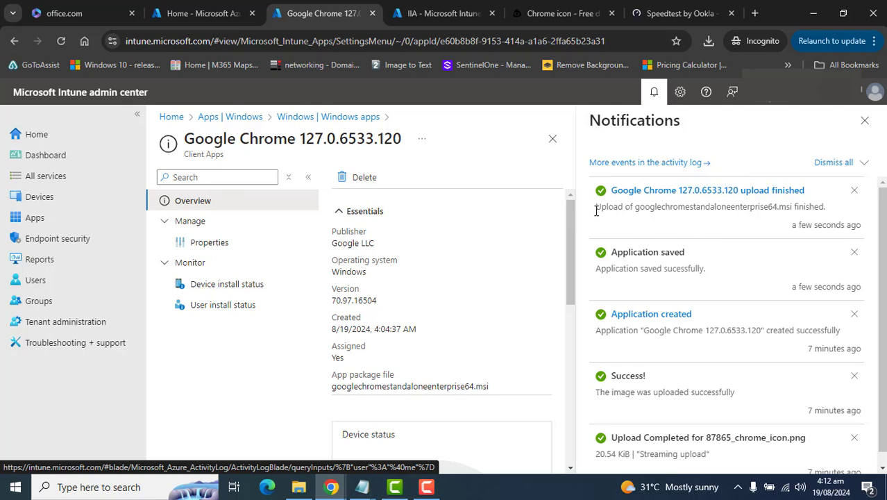
- Read the notifications about the googlechromestandaloneenterprise64.msi upload and close the notifications
drag(596, 211, 824, 213)
click(847, 217)
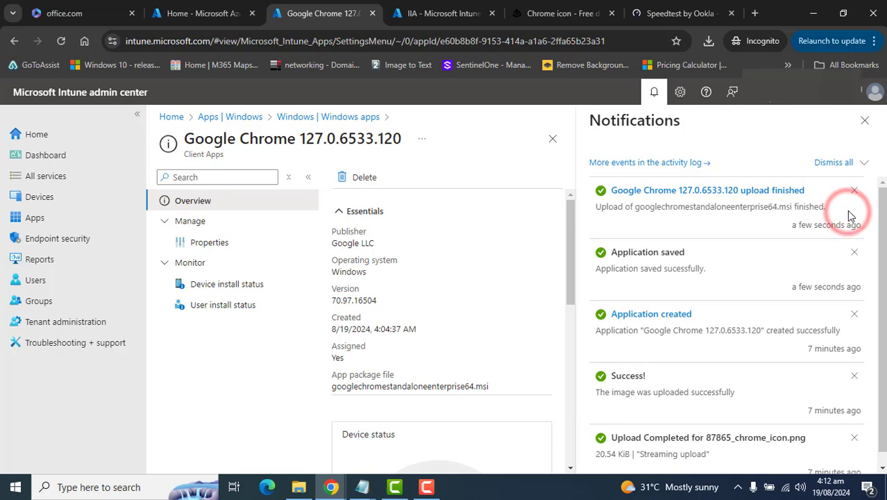
click(655, 97)
click(655, 98)
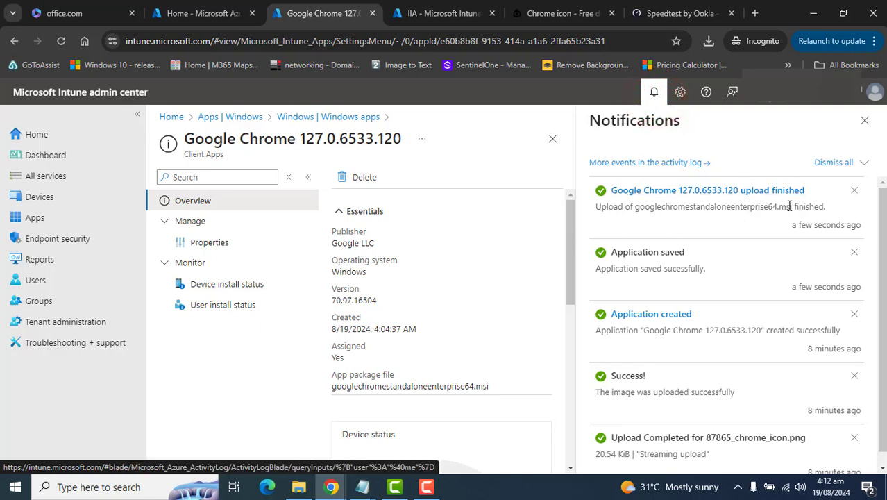
click(866, 129)
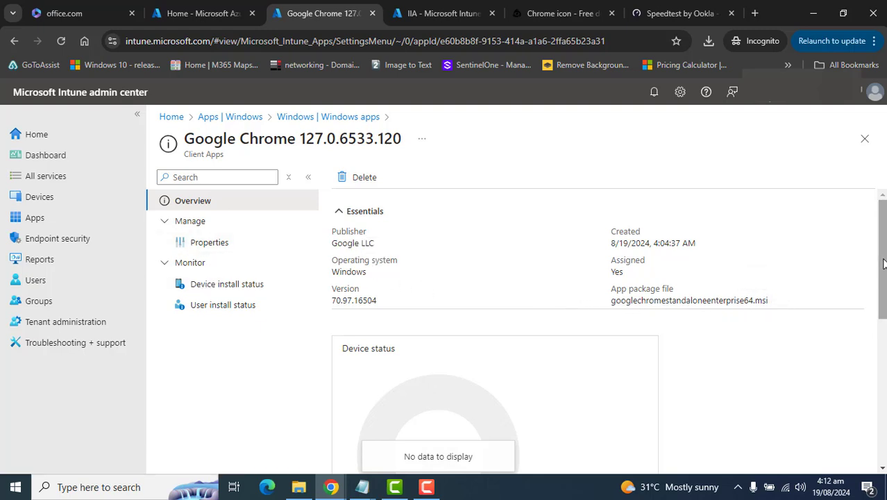
- Examine the essentials and device status on the Google Chrome 127.0.6533.120 overview
drag(880, 264, 865, 433)
scroll(865, 433, up, 7)
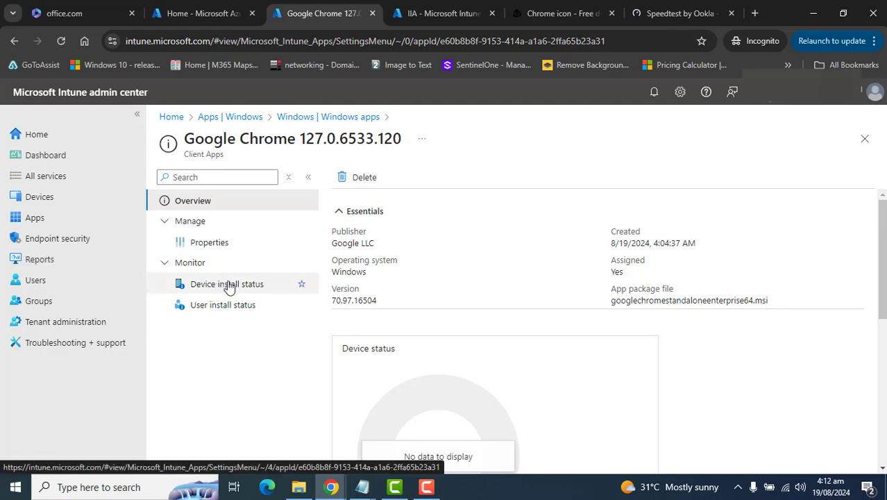
click(119, 485)
click(846, 281)
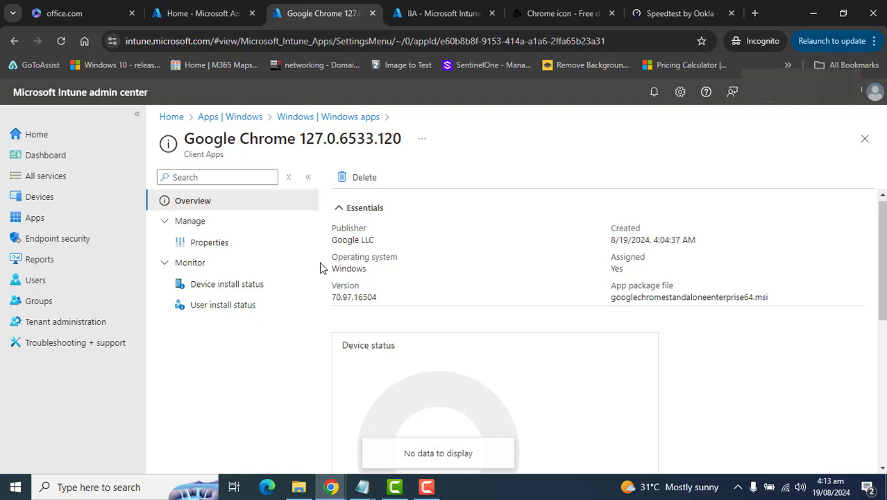
- Check the device install status and user install status reports for Google Chrome 127.0.6533.120
click(253, 286)
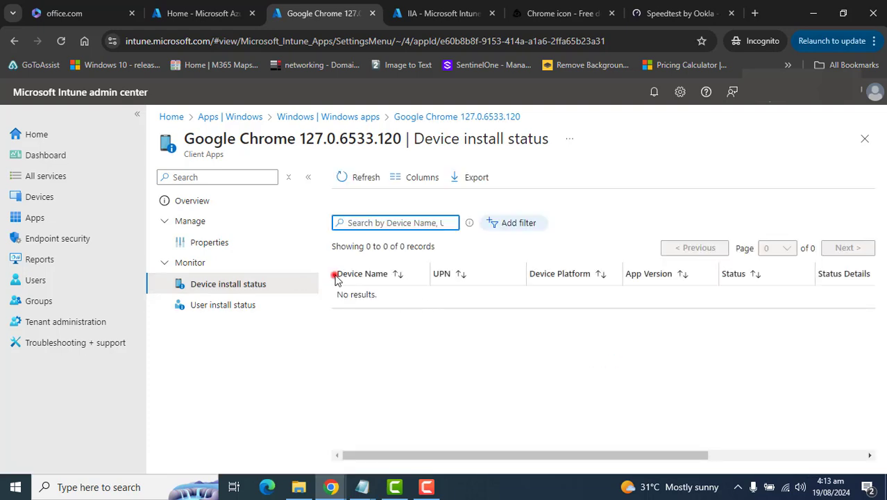
drag(335, 277, 700, 292)
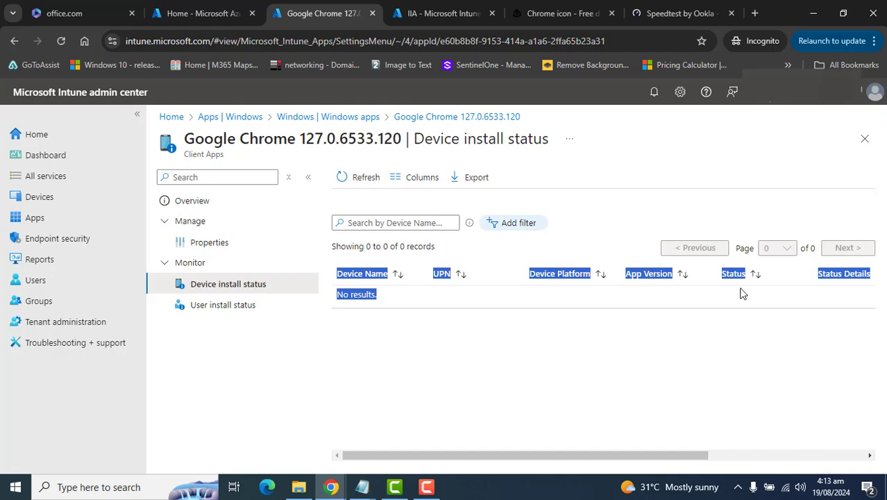
click(876, 359)
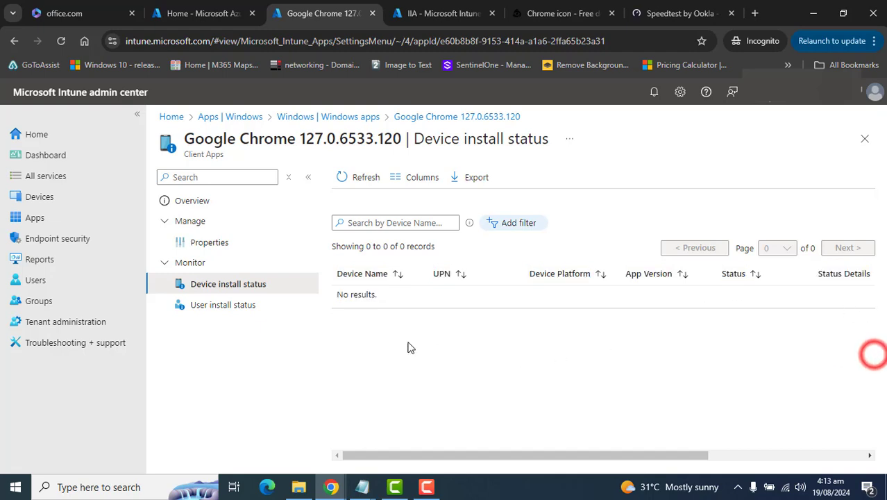
click(243, 312)
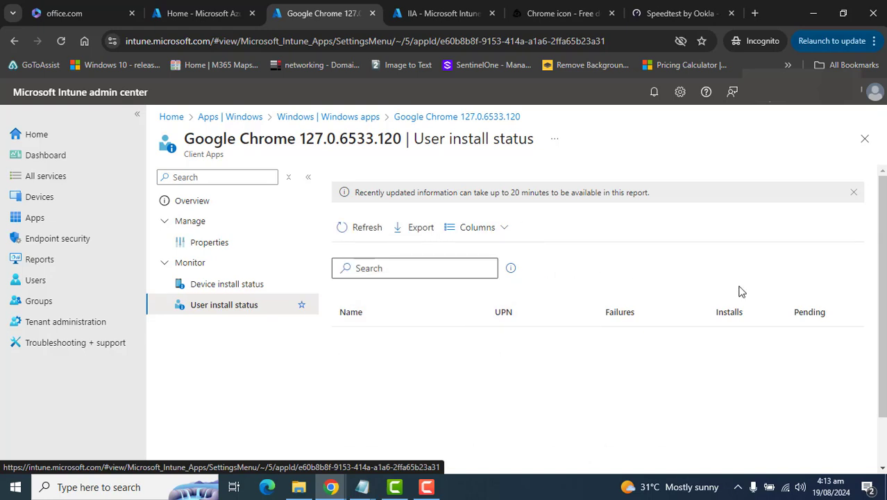
scroll(879, 299, down, 1)
scroll(886, 336, up, 1)
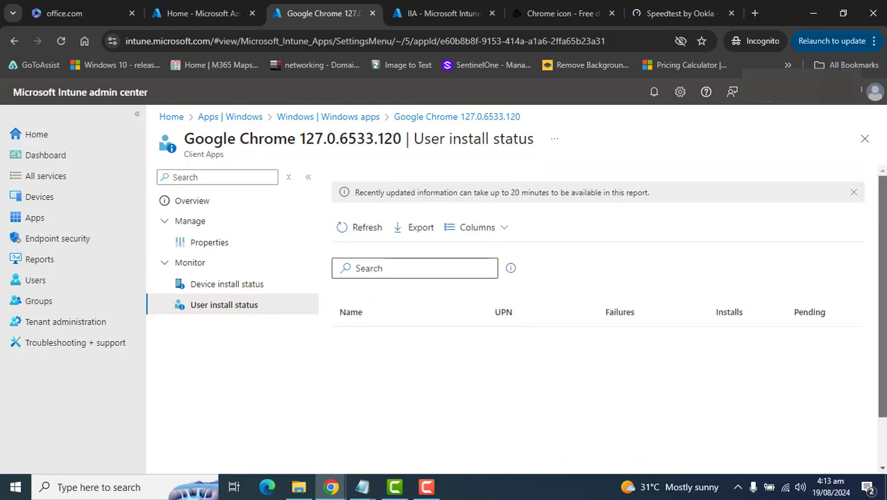